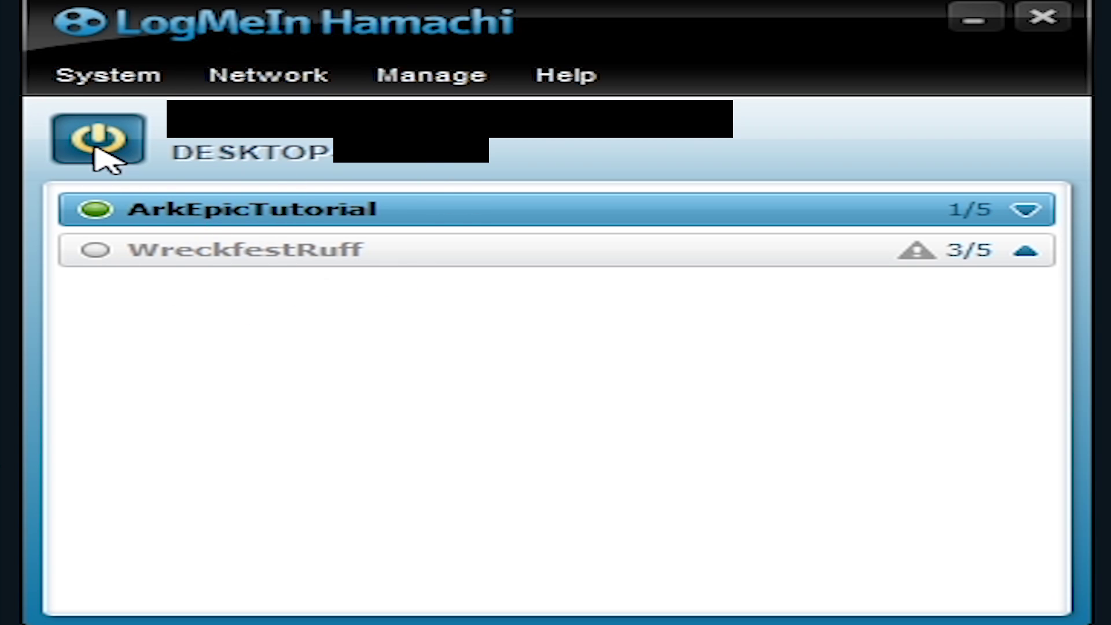
# Toggle the Hamachi client offline and back online so it starts reconnecting
pyautogui.click(69, 147)
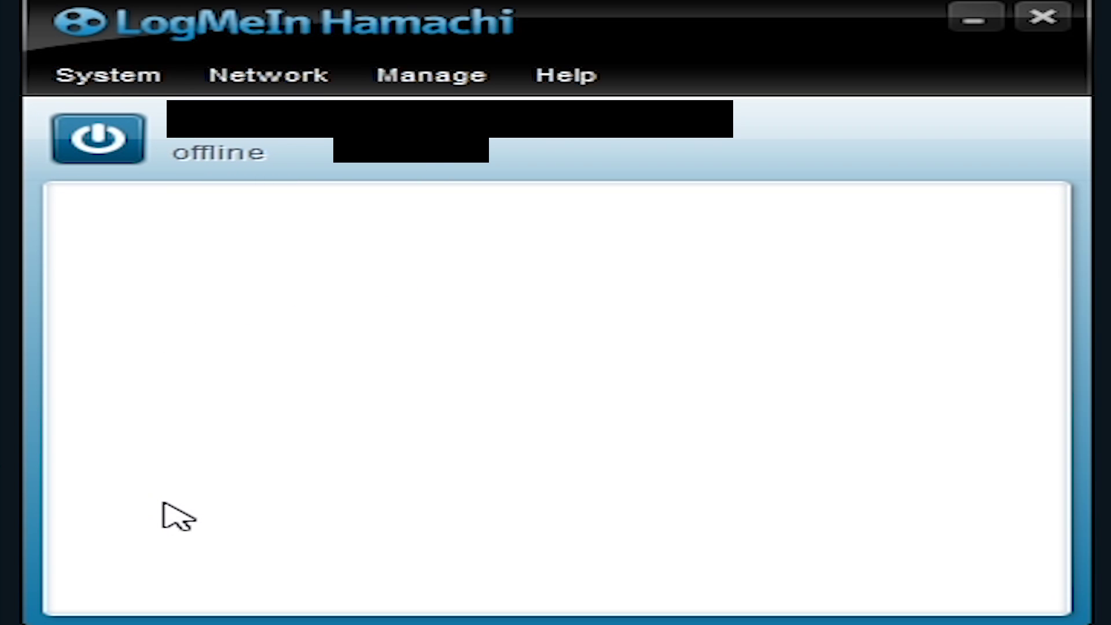
pyautogui.click(96, 159)
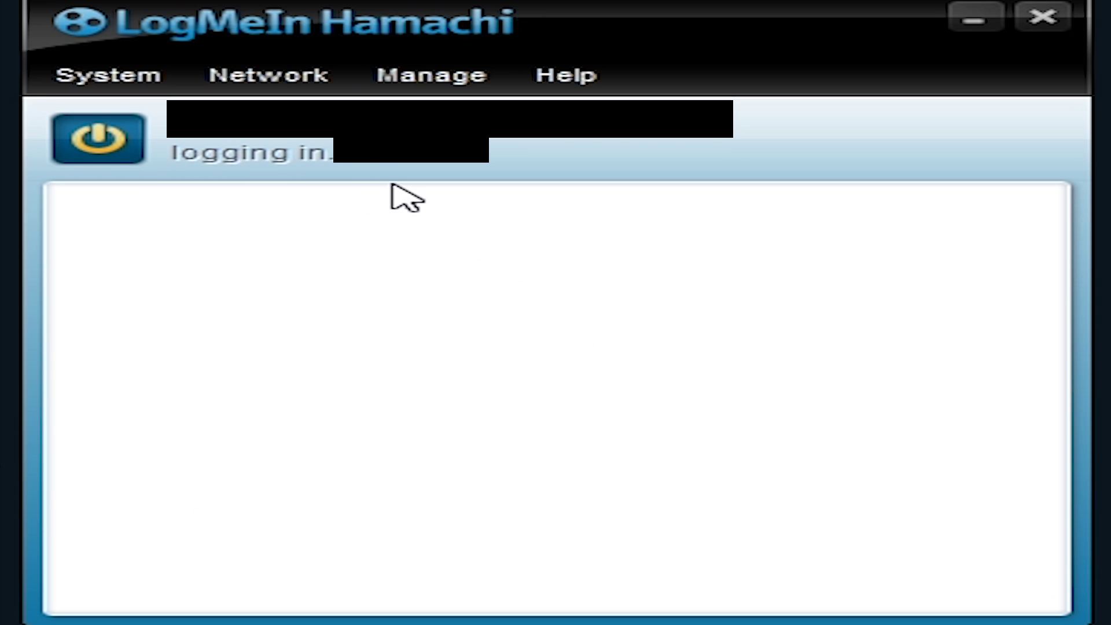
# Check the Network menu's create/join options, dismiss them, and let Hamachi finish reconnecting
pyautogui.click(282, 87)
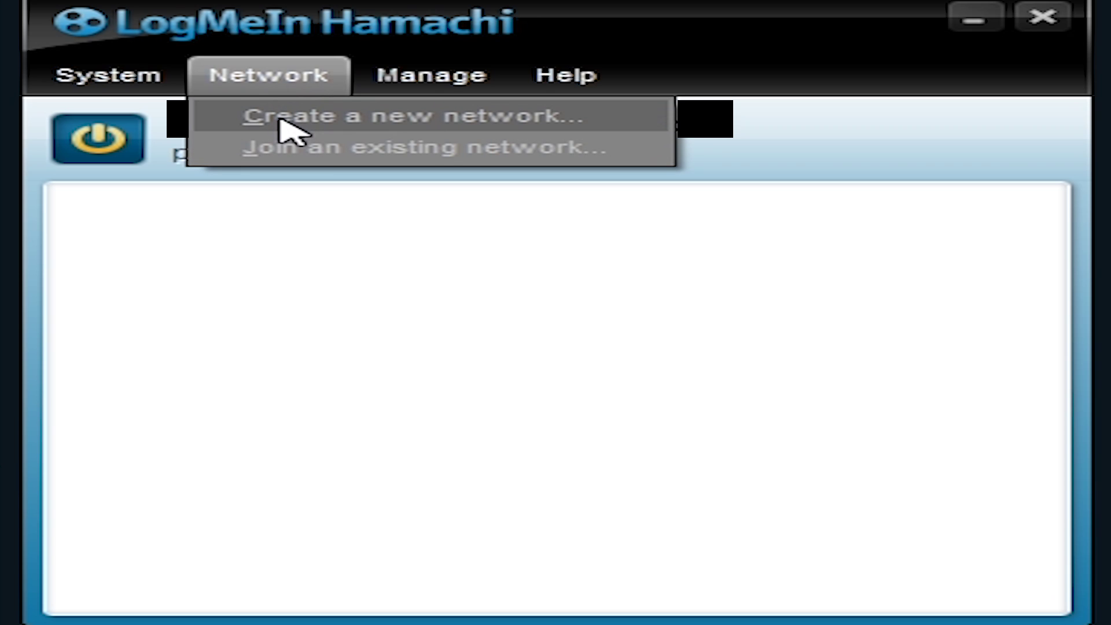
pyautogui.rightClick(730, 134)
pyautogui.click(409, 259)
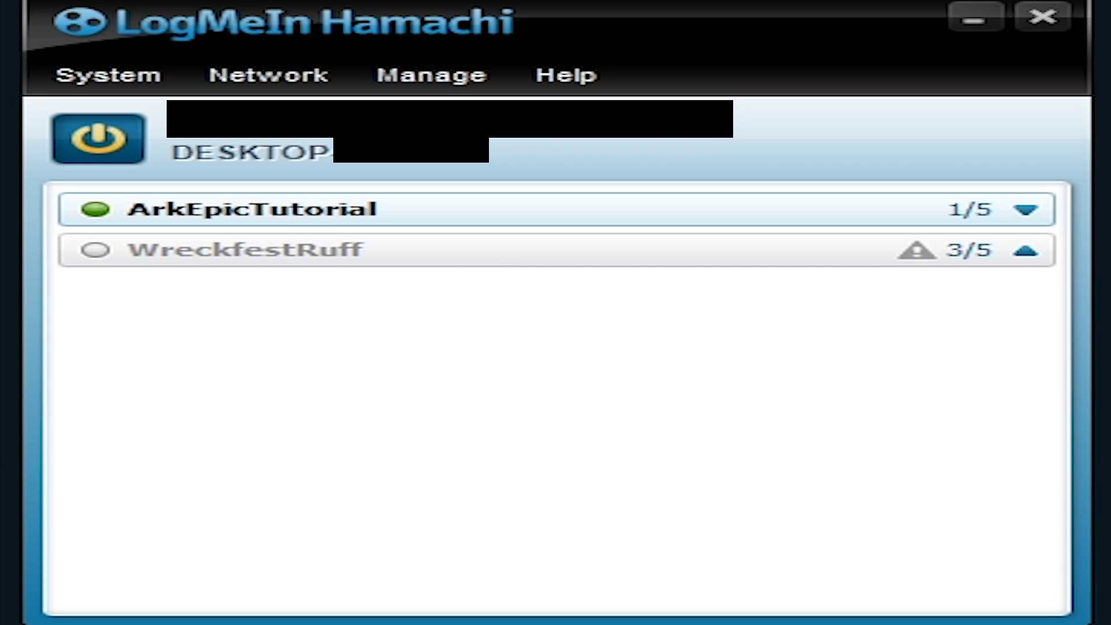
# Expand ArkEpicTutorial and copy the DESKTOP member's IPv4 address
pyautogui.click(471, 216)
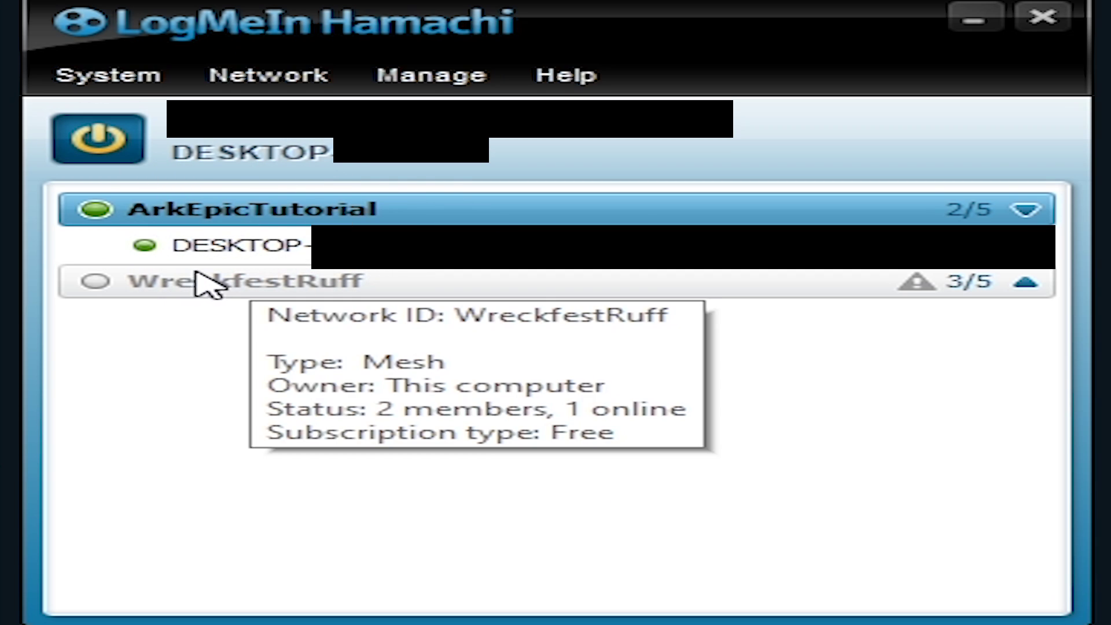
pyautogui.rightClick(199, 249)
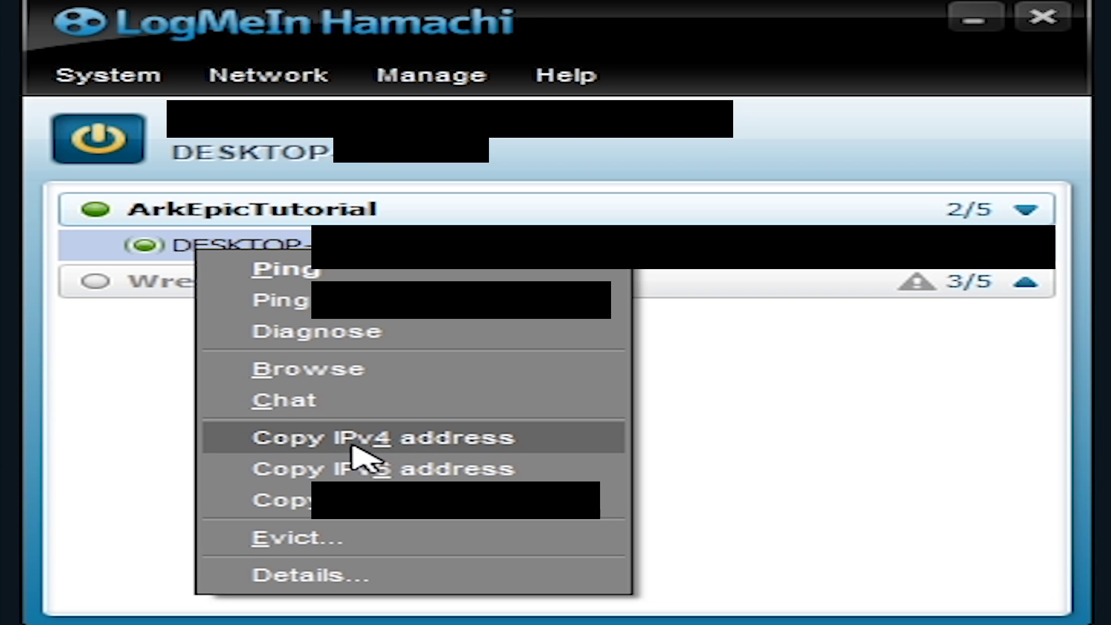
pyautogui.click(770, 416)
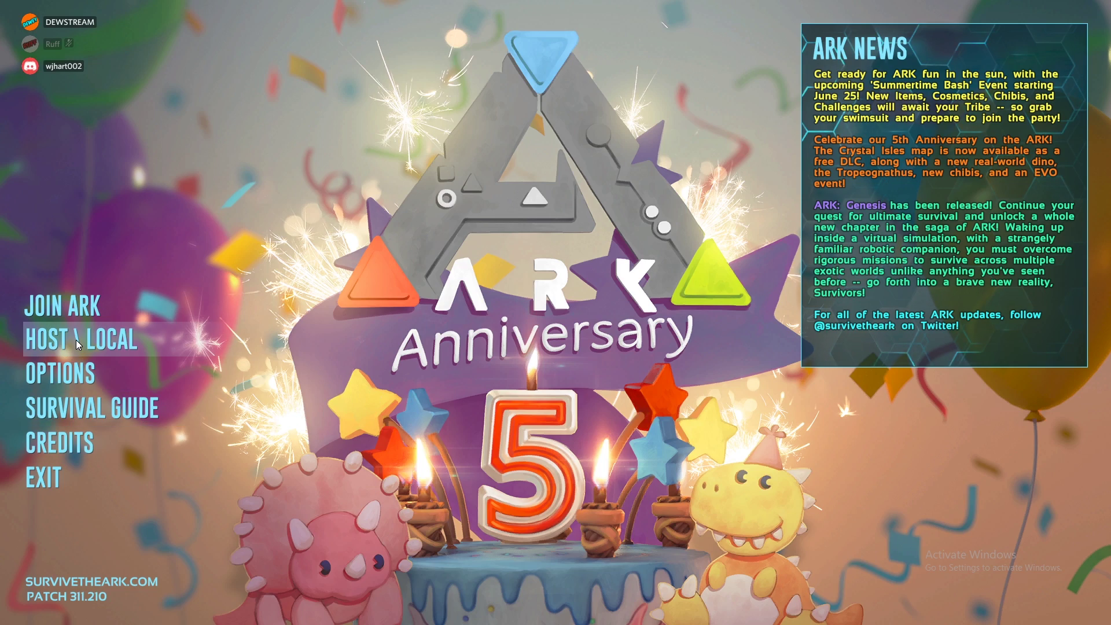
# Host a non-dedicated session on The Island with a replaced session name and load in
pyautogui.click(76, 340)
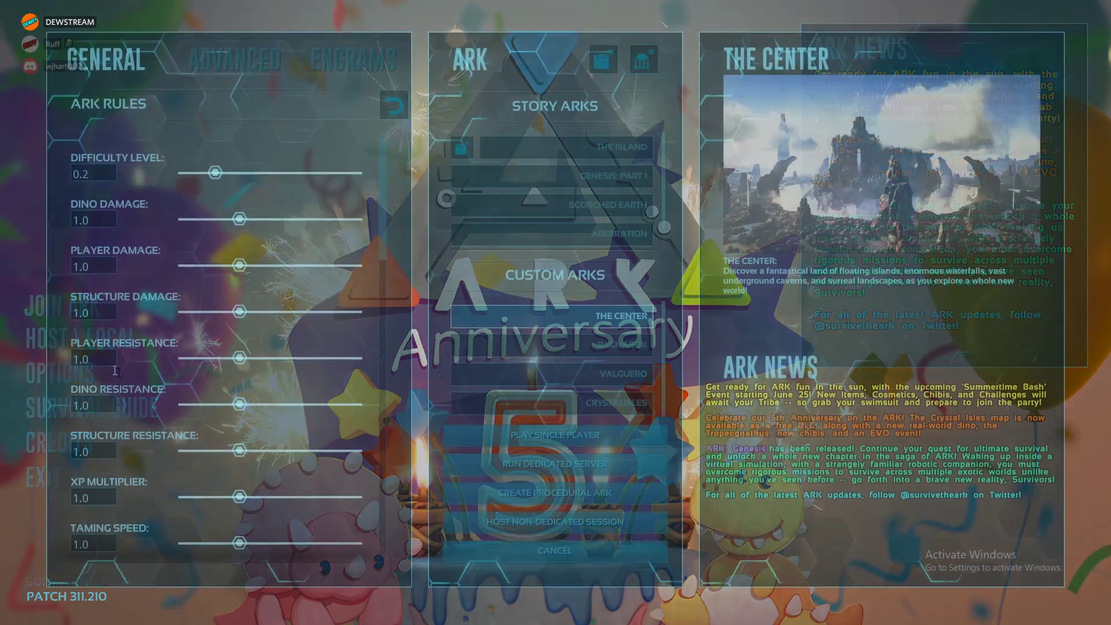
pyautogui.click(525, 145)
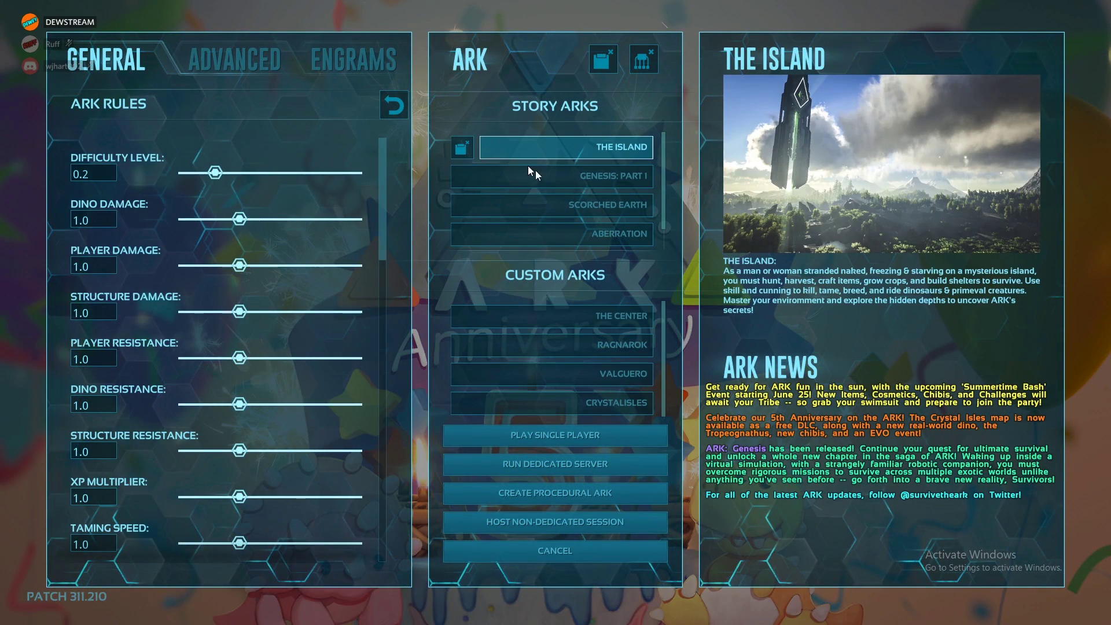
pyautogui.click(519, 526)
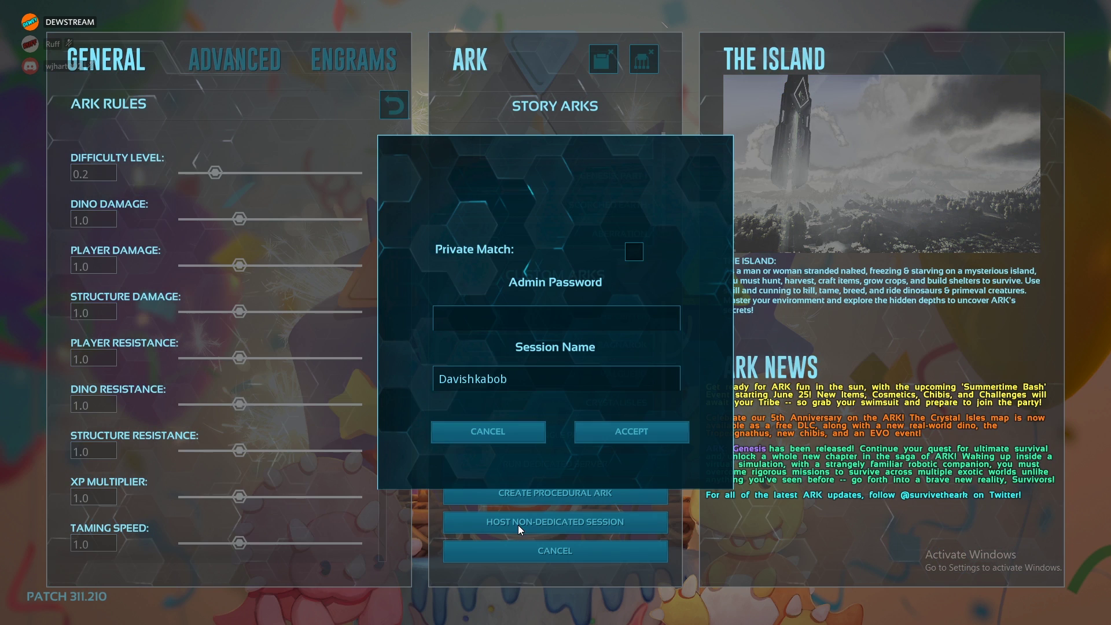
pyautogui.doubleClick(564, 373)
pyautogui.write('Ark')
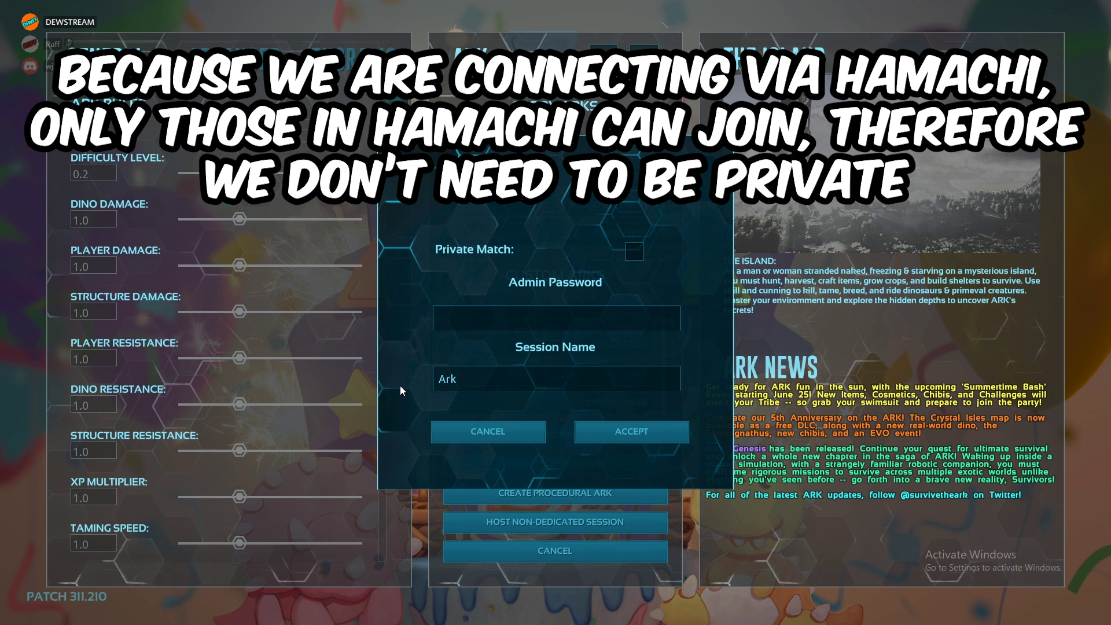
pyautogui.write('TutorialEpic')
pyautogui.click(670, 434)
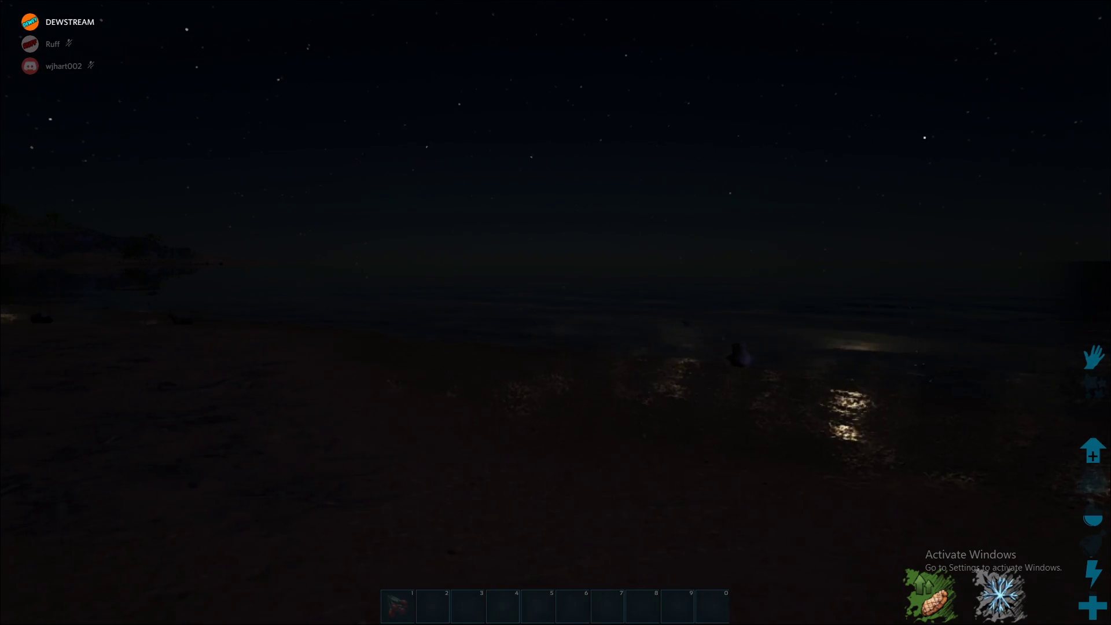
pyautogui.press('Tab')
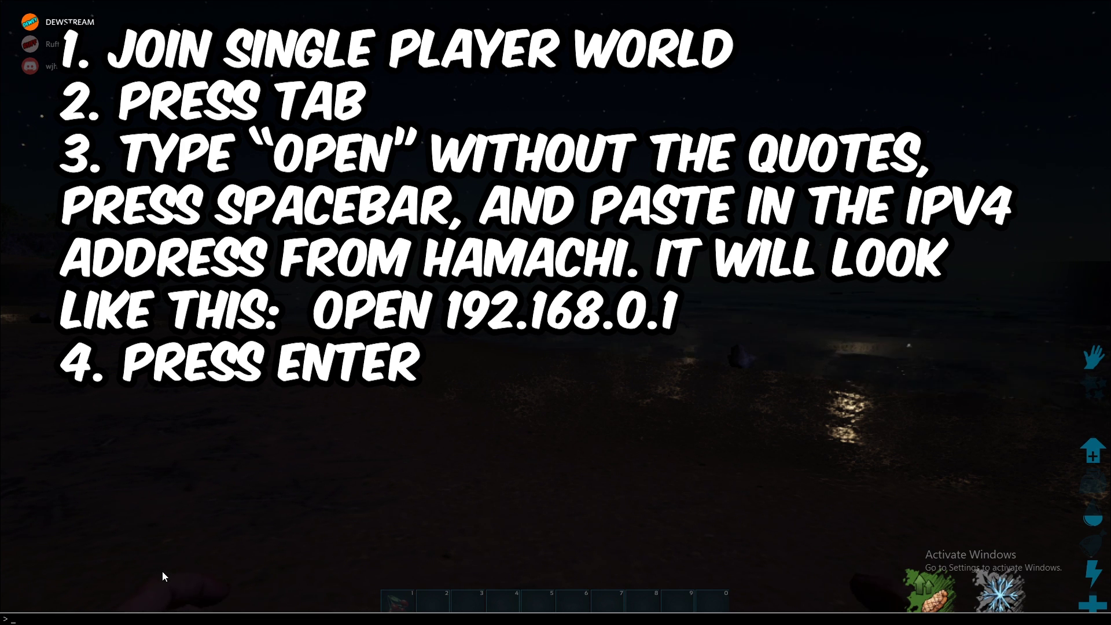
pyautogui.write('open')
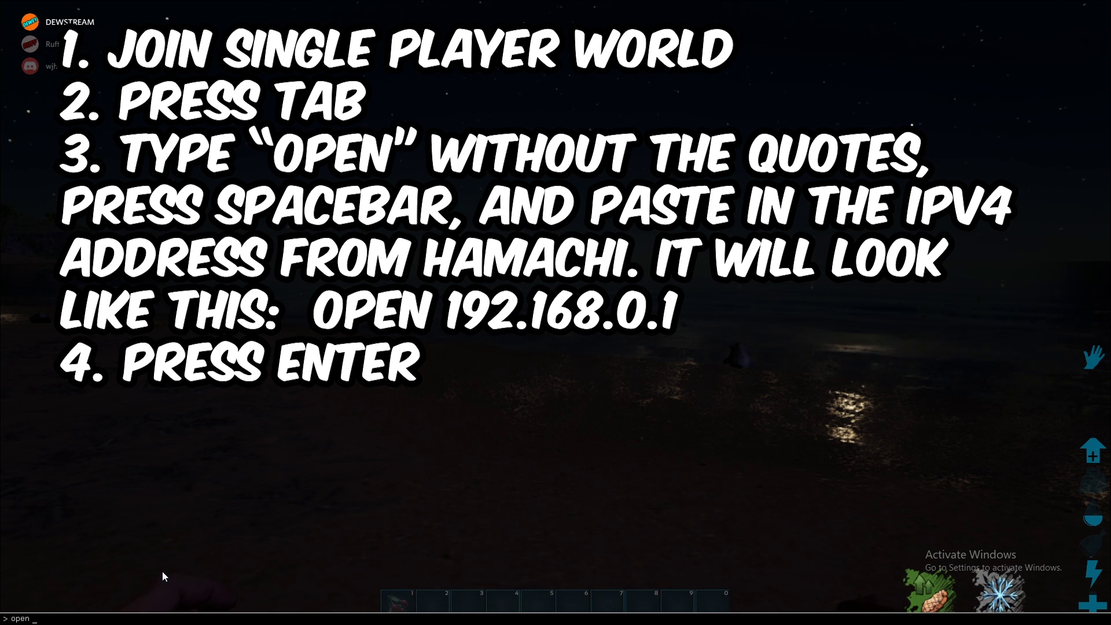
pyautogui.press('BackSpace')
pyautogui.press('BackSpace')
pyautogui.press('BackSpace')
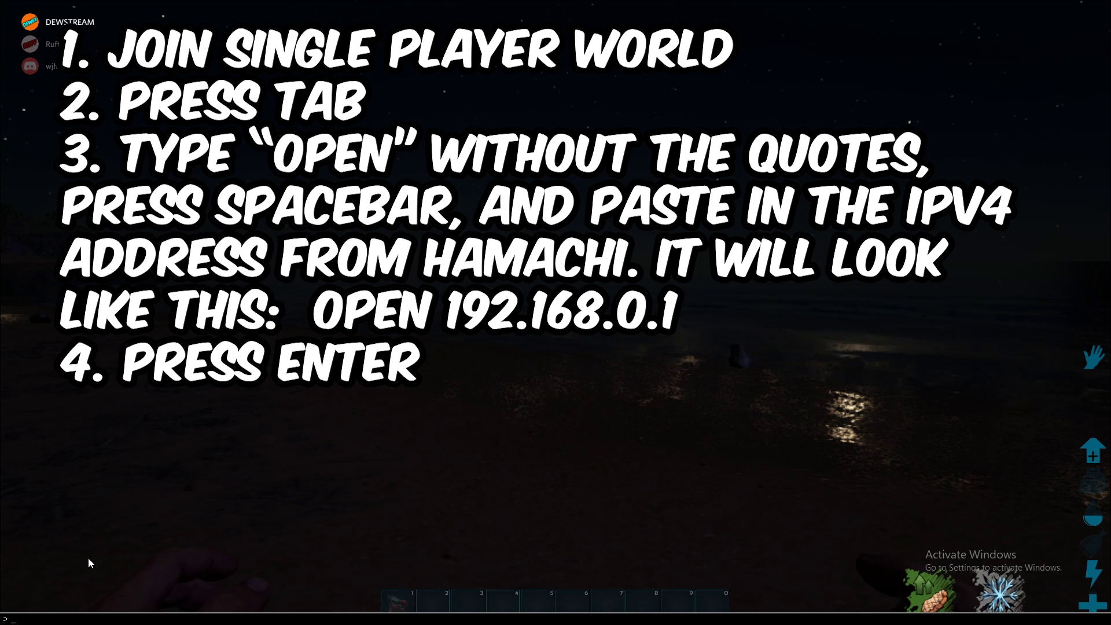
pyautogui.press('Tab')
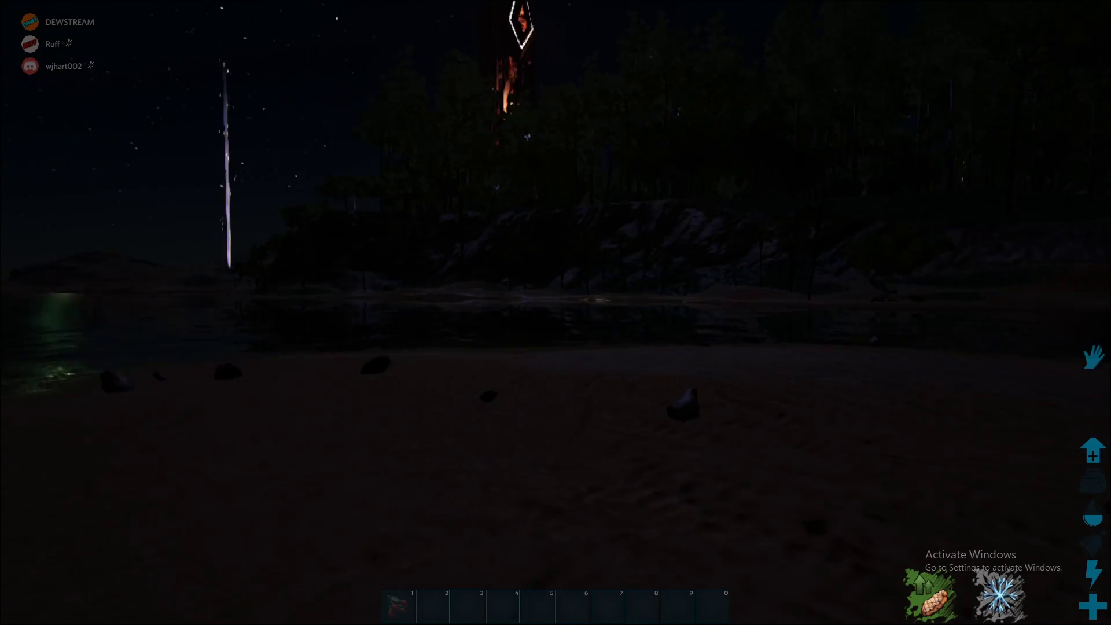
# Glance at the pause menu, then walk forward through the palm bushes into tall grass
pyautogui.press('Escape')
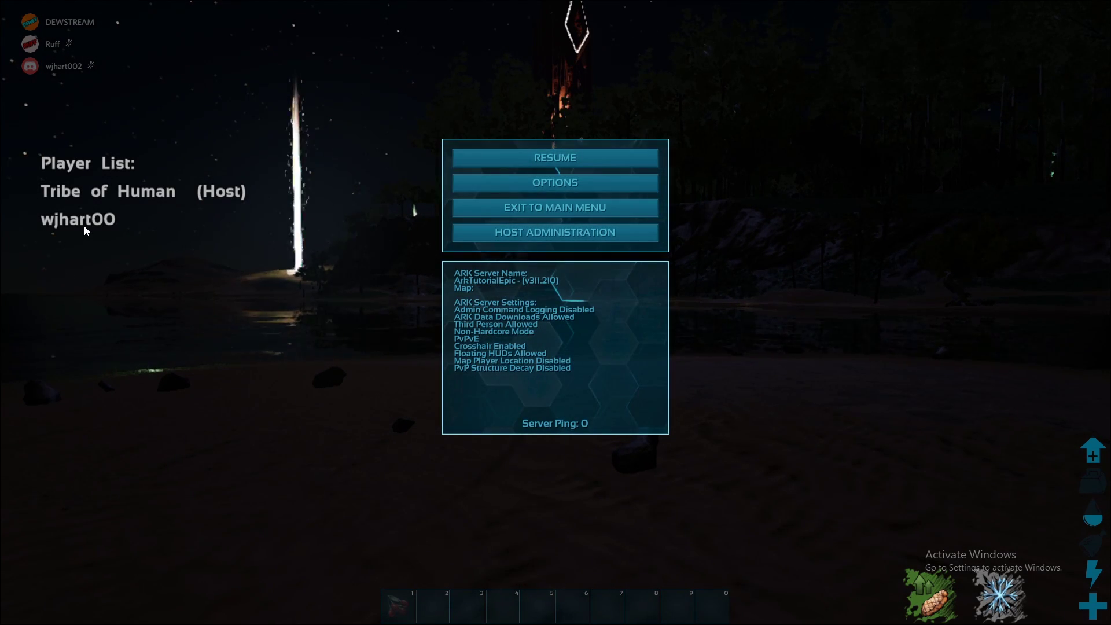
pyautogui.press('Escape')
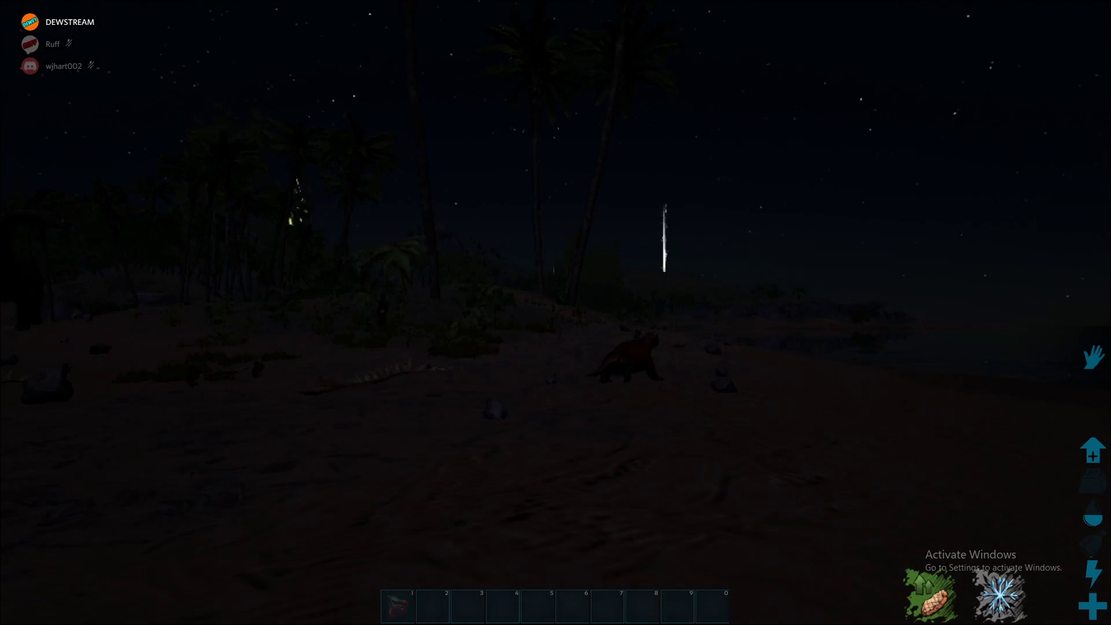
pyautogui.press('w')
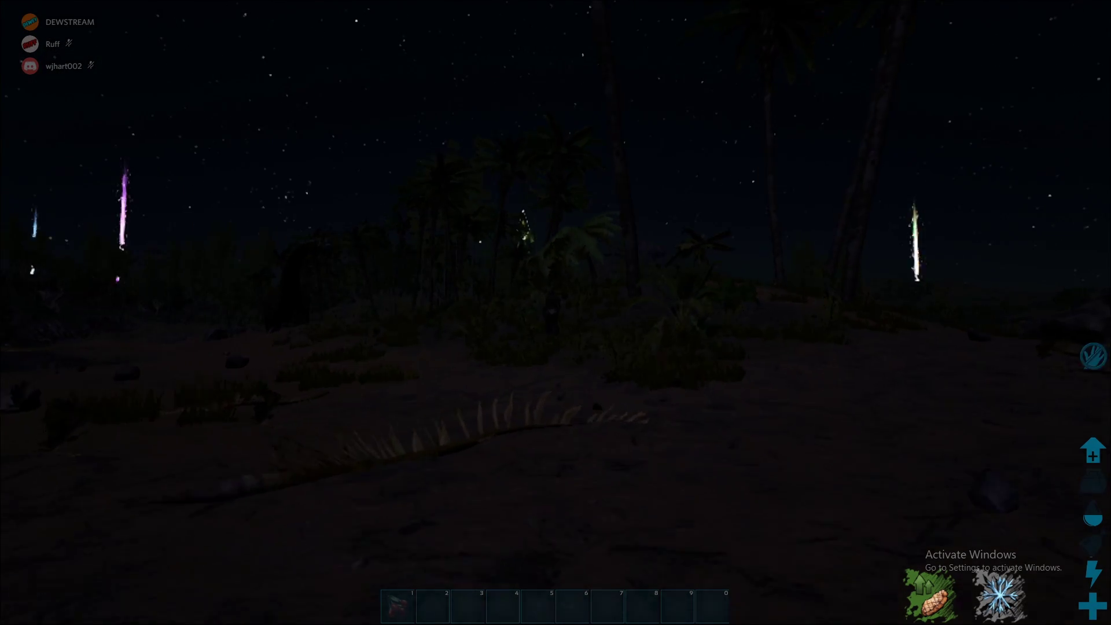
pyautogui.press('w')
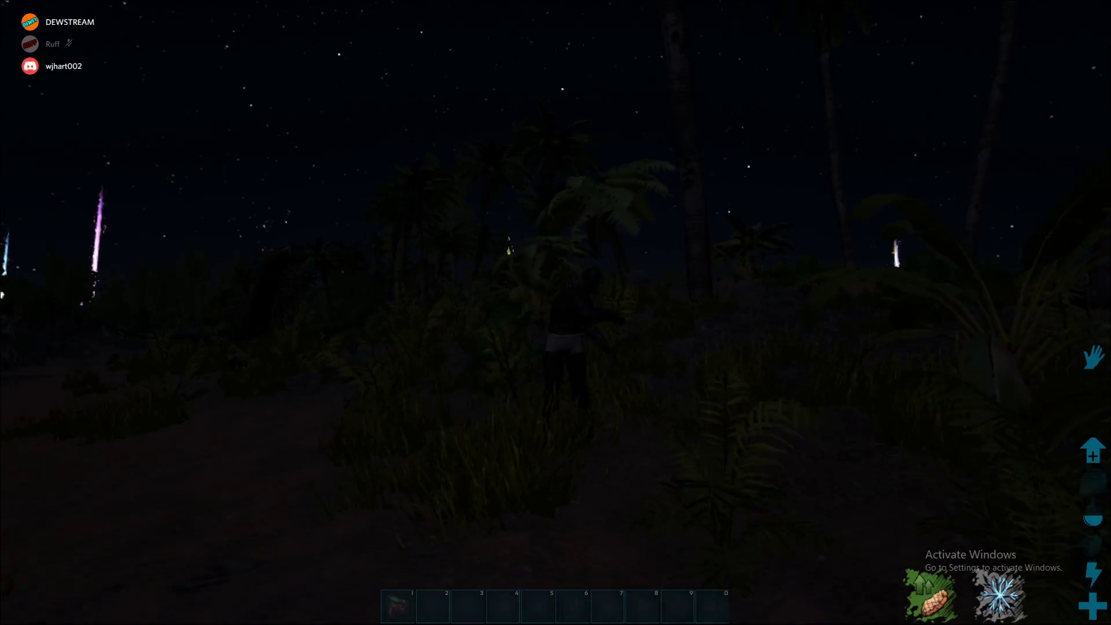
pyautogui.hotkey('ctrl', 'c')
# Toggle the pause screen repeatedly while checking the sleeping human, ending with player list and server info shown
pyautogui.press('Escape')
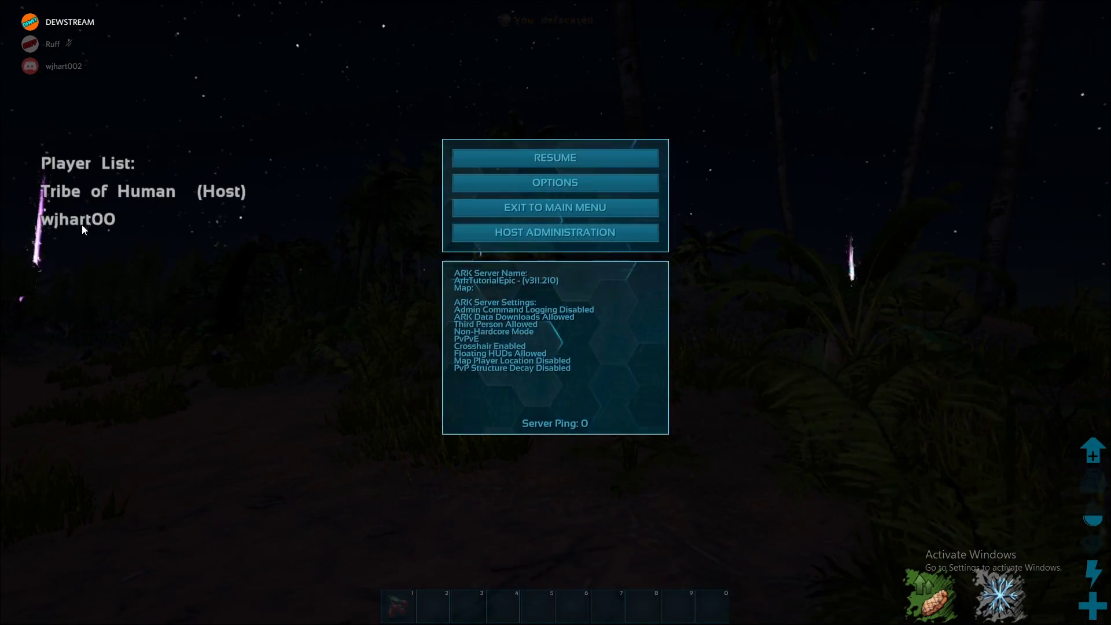
pyautogui.press('Escape')
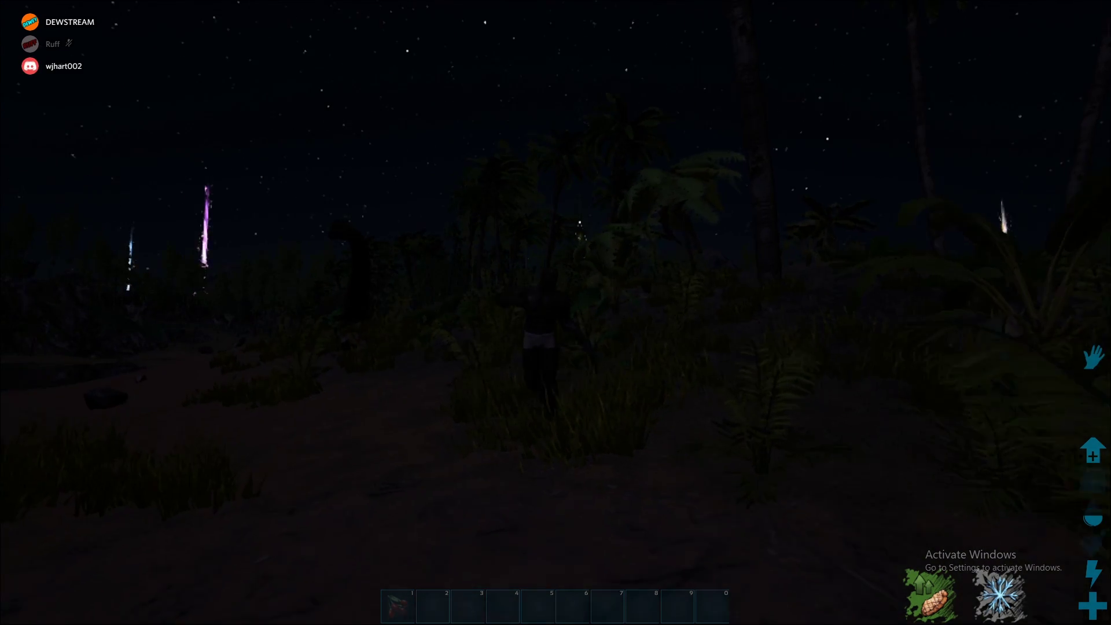
pyautogui.press('Escape')
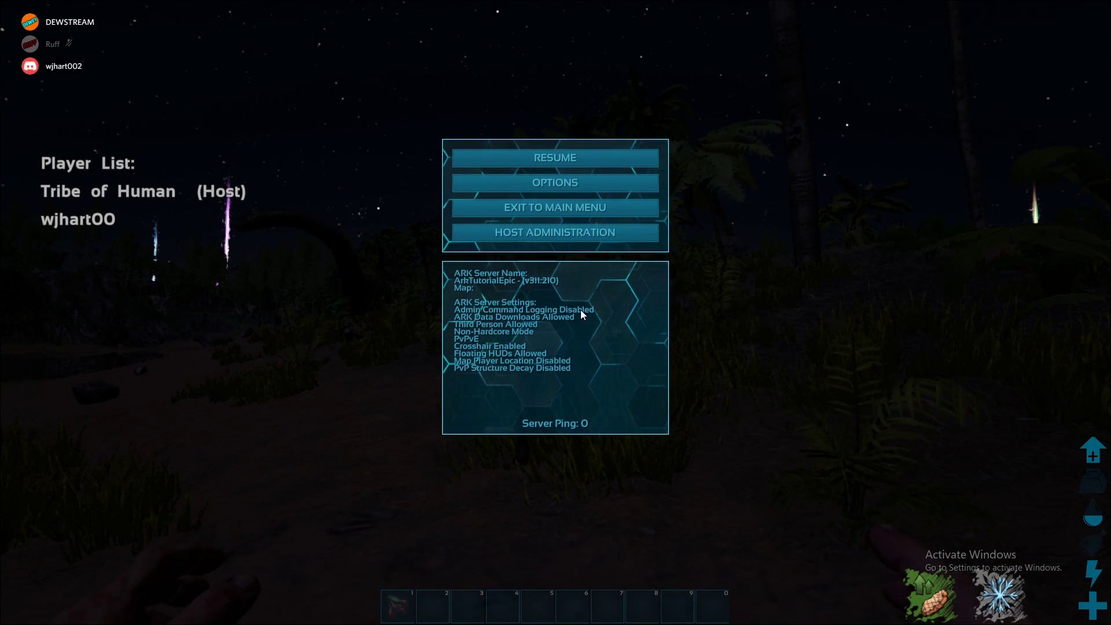
pyautogui.press('Escape')
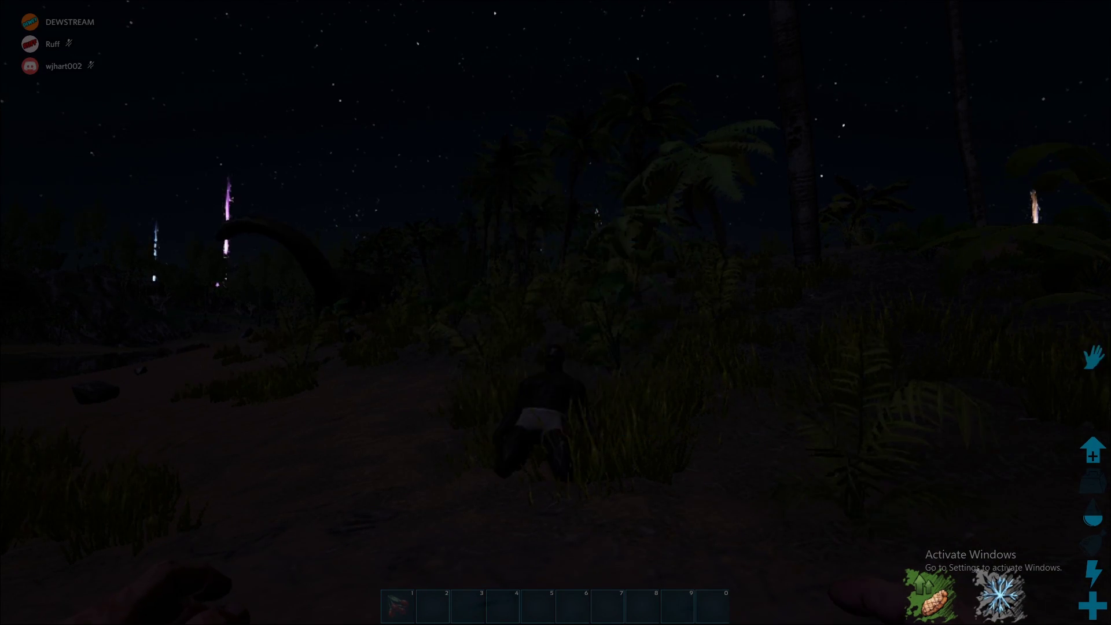
pyautogui.press('Escape')
pyautogui.press('Escape')
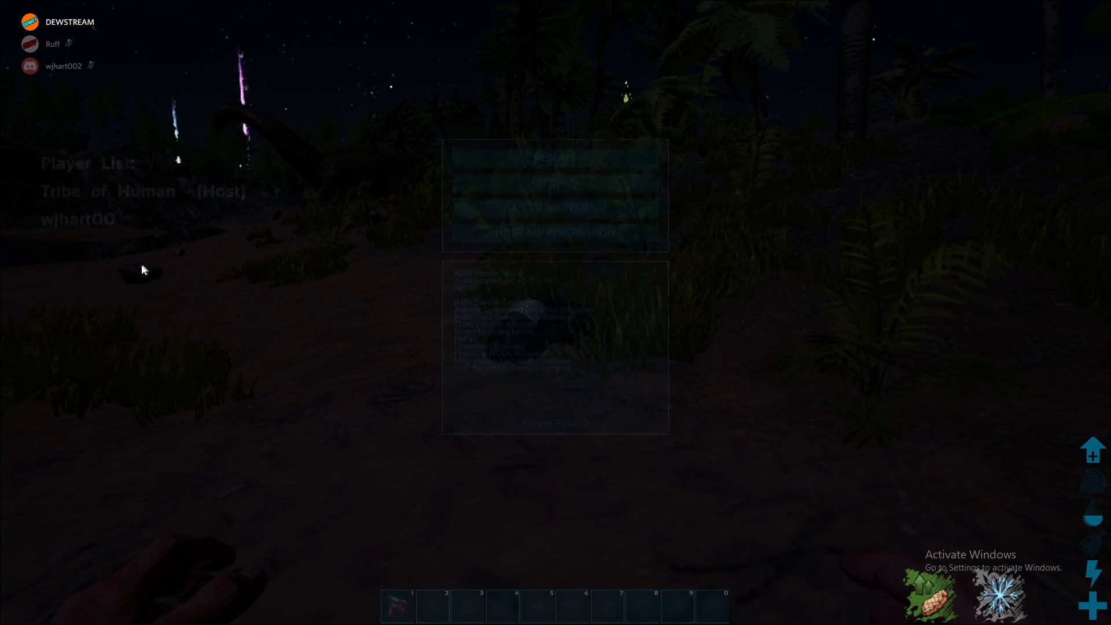
pyautogui.press('Escape')
pyautogui.press('Escape')
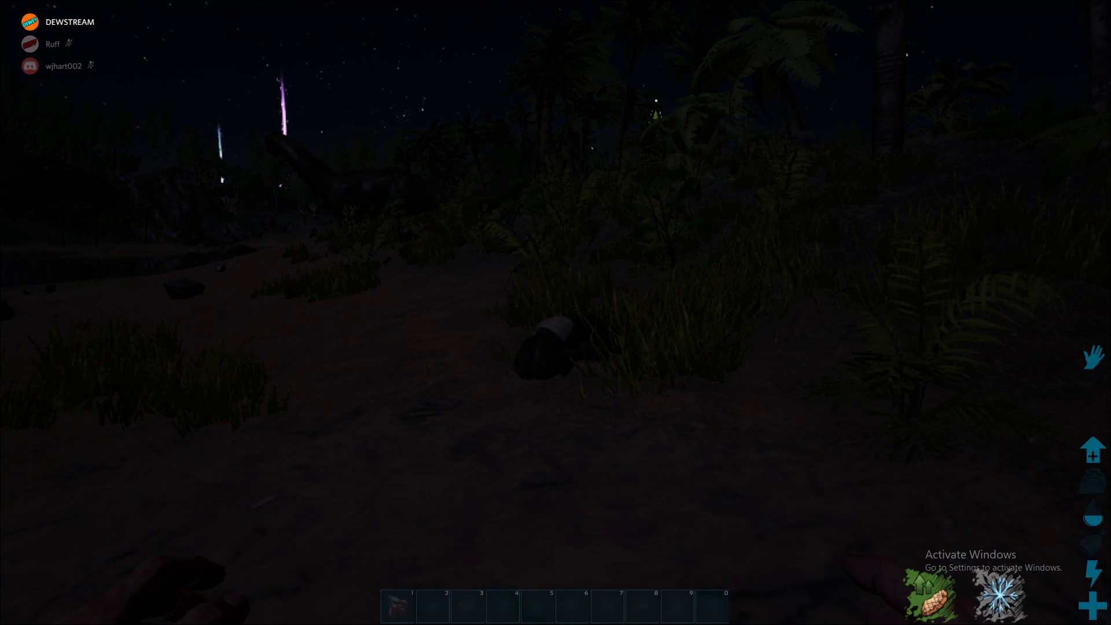
pyautogui.press('Escape')
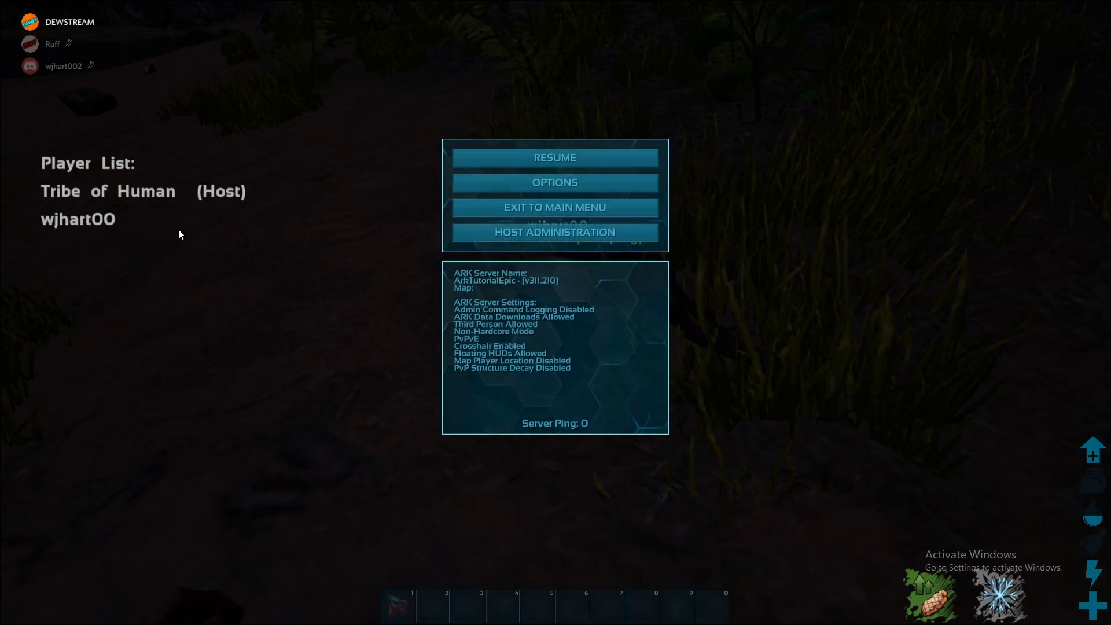
pyautogui.press('Escape')
pyautogui.press('Escape')
pyautogui.press('Escape')
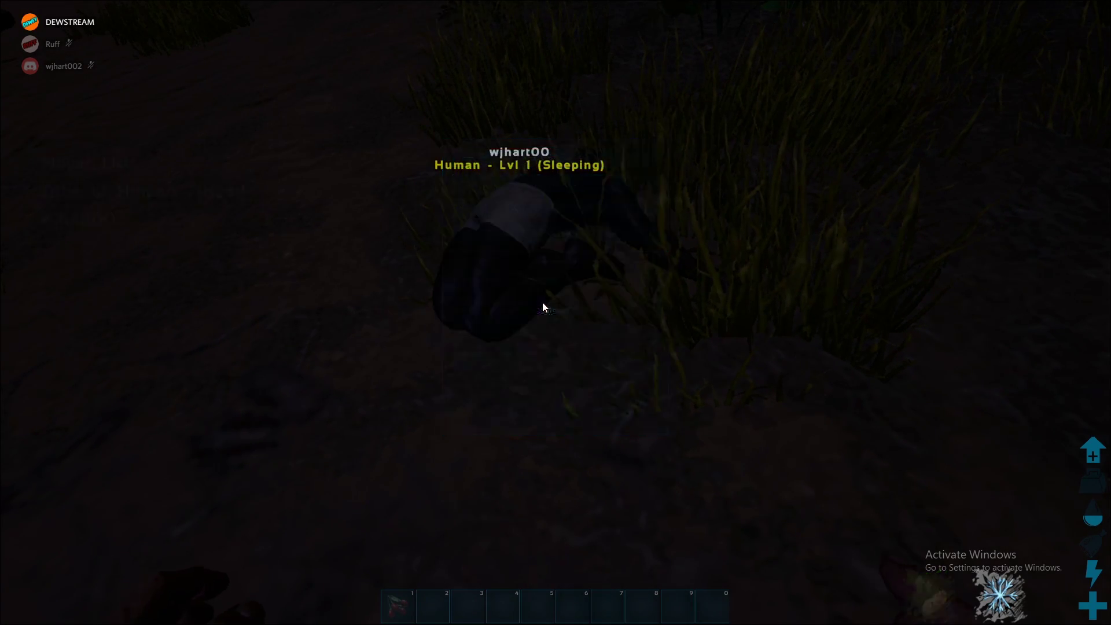
pyautogui.press('Escape')
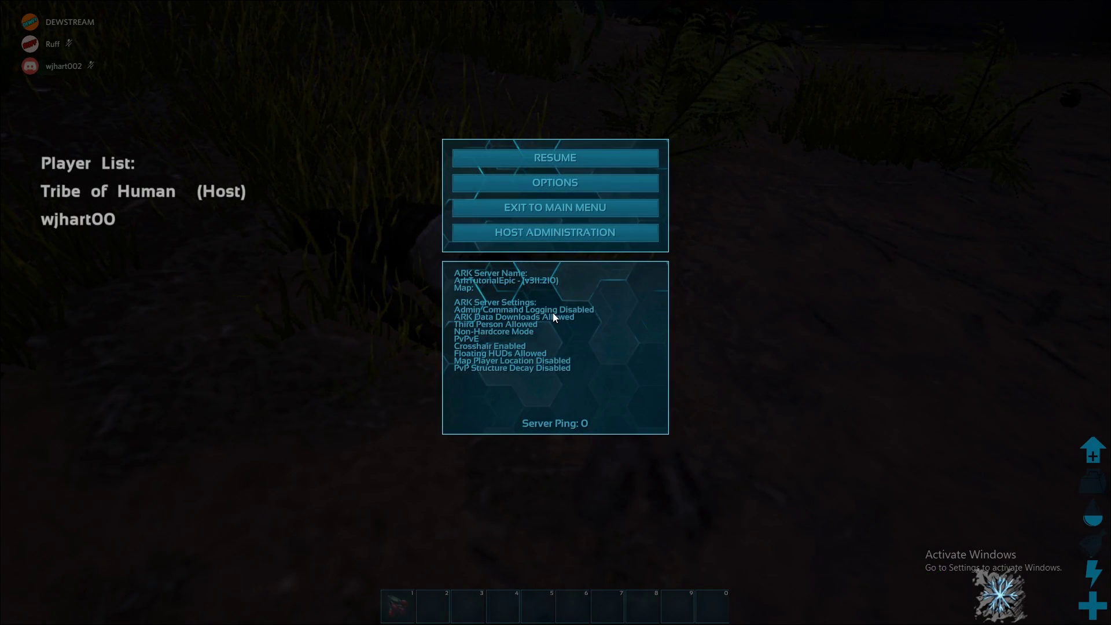
pyautogui.press('Escape')
pyautogui.press('Escape')
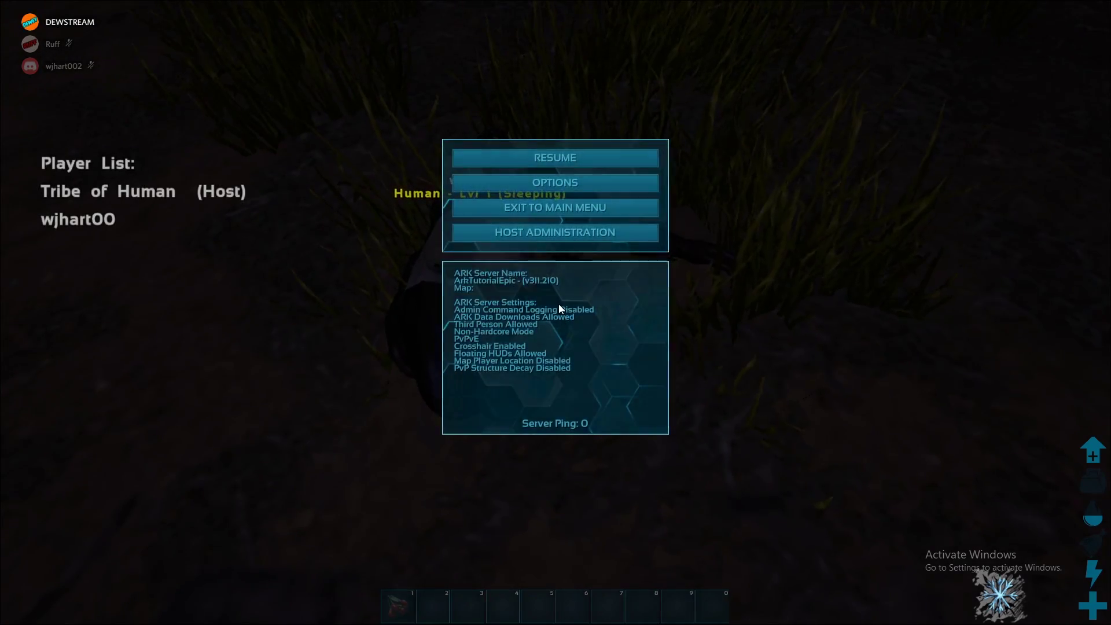
pyautogui.press('Escape')
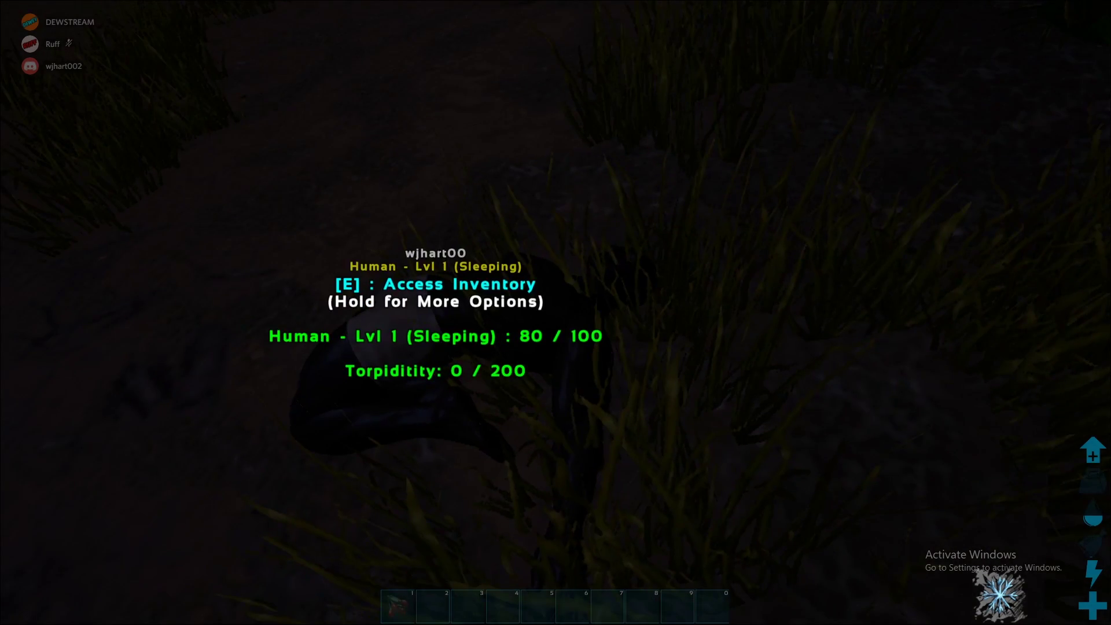
pyautogui.press('Escape')
pyautogui.press('Escape')
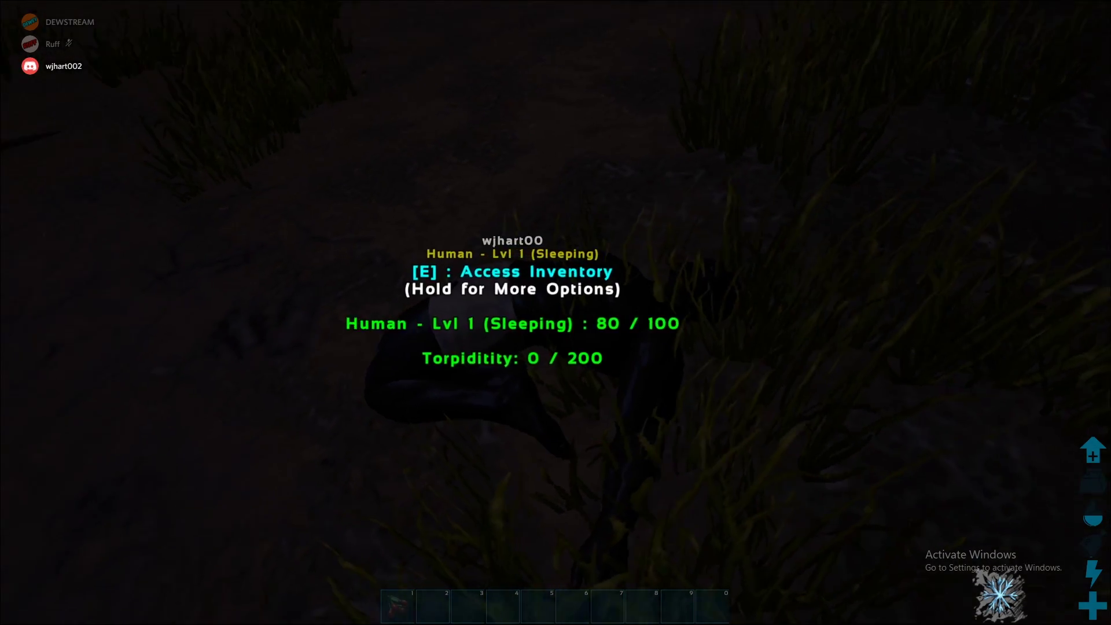
pyautogui.press('Escape')
pyautogui.press('Escape')
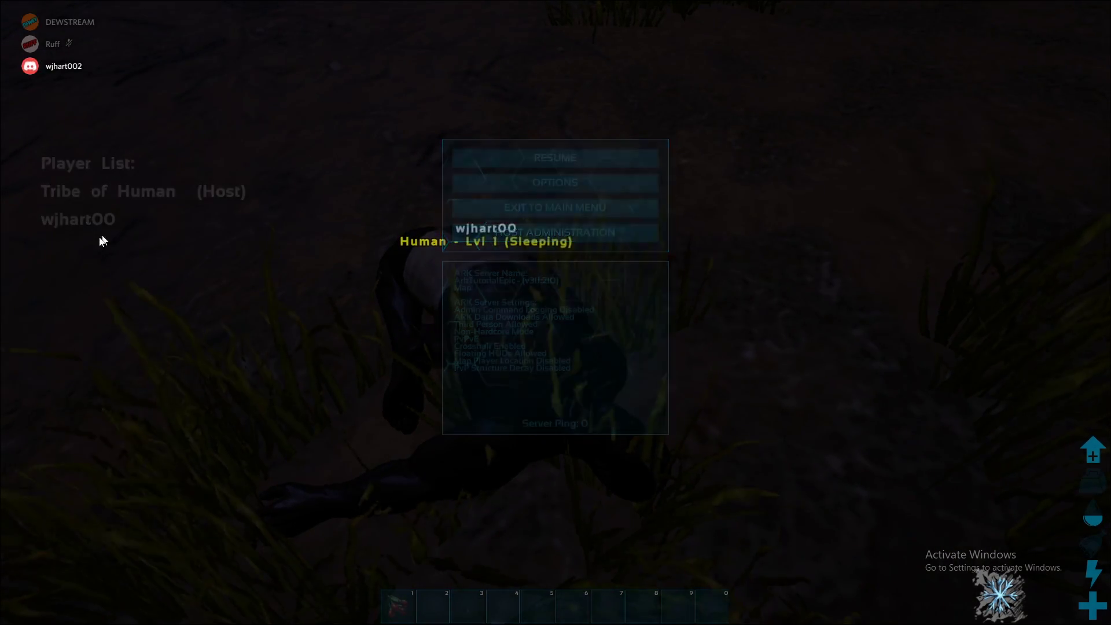
pyautogui.press('Escape')
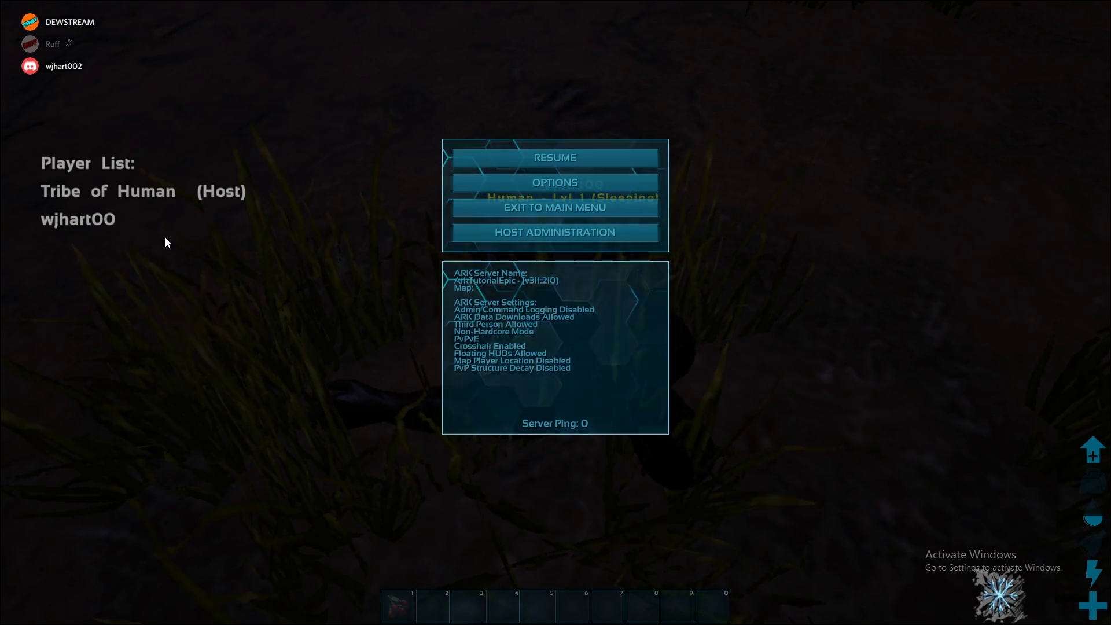
pyautogui.press('Escape')
pyautogui.press('Escape')
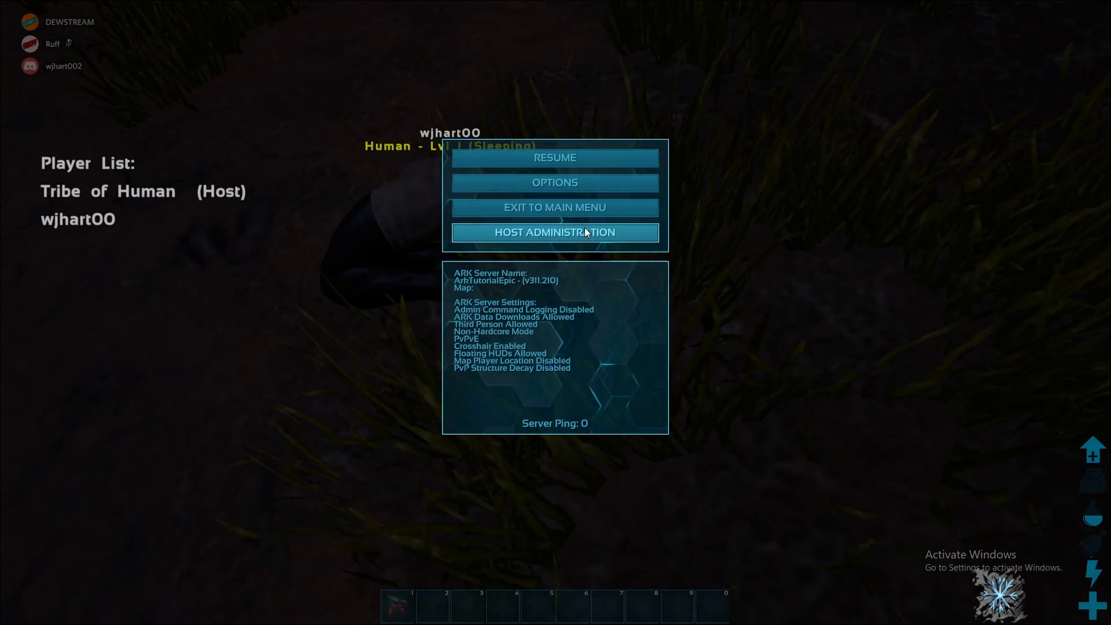
pyautogui.click(584, 228)
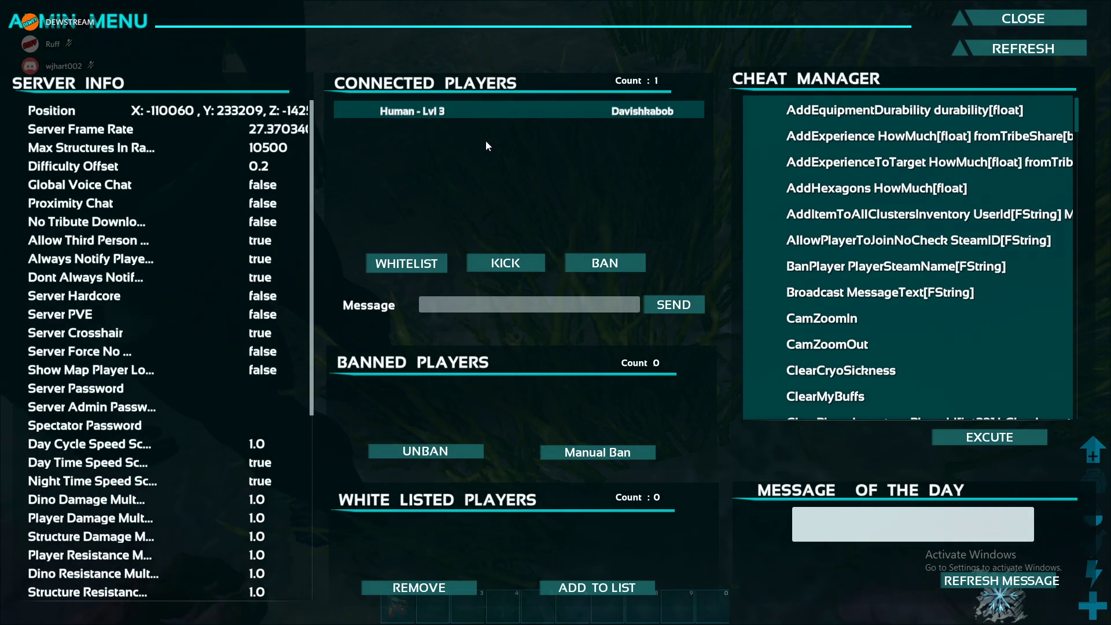
pyautogui.press('Escape')
pyautogui.press('Escape')
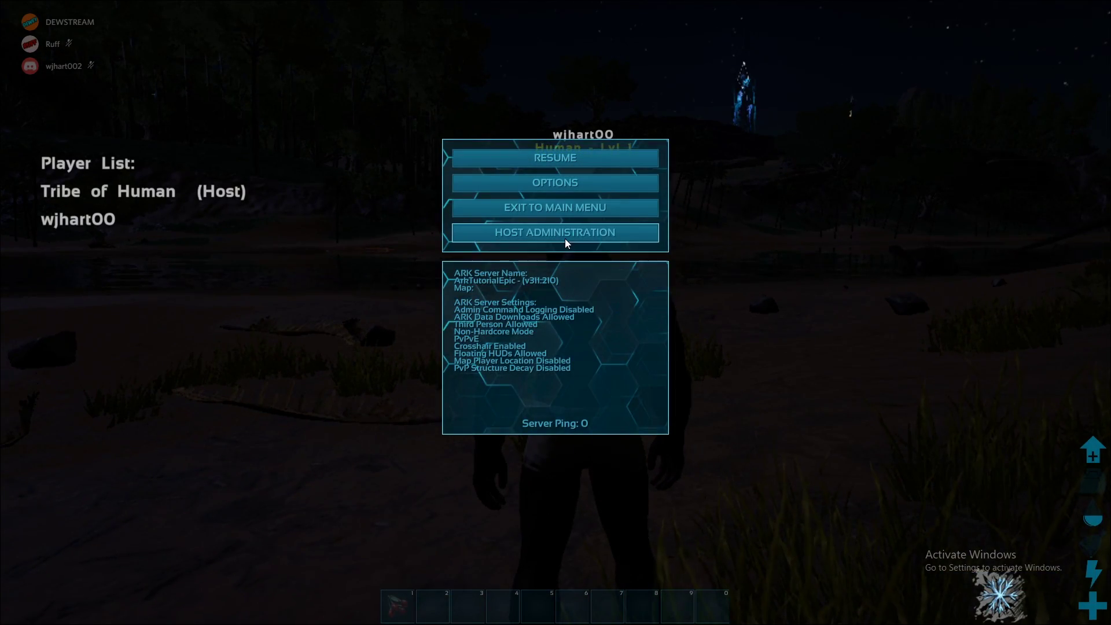
pyautogui.click(565, 235)
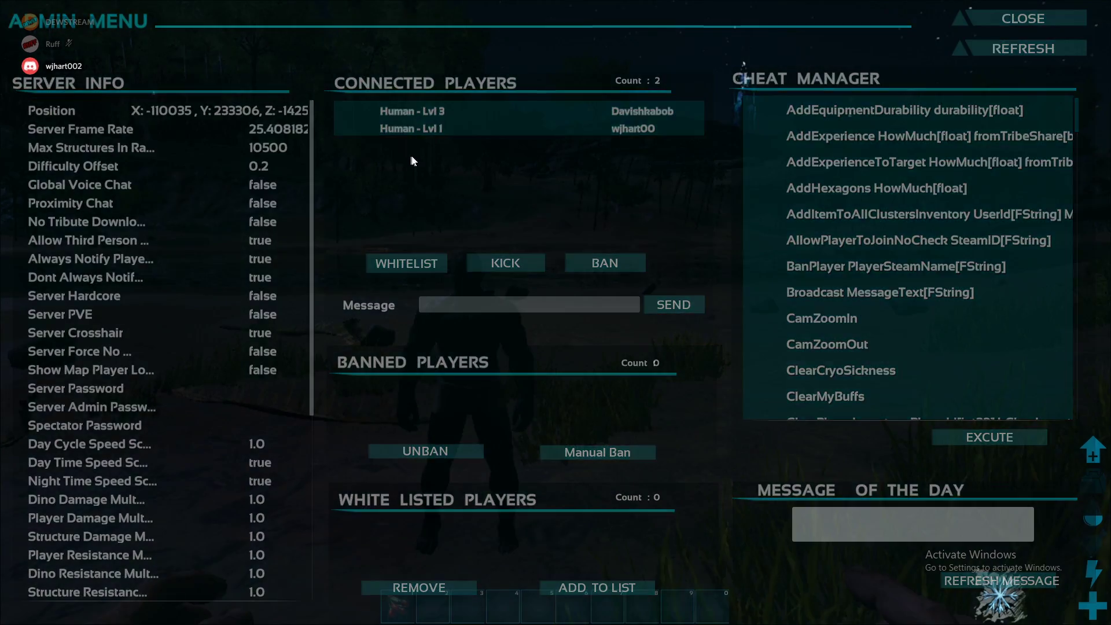
pyautogui.press('Escape')
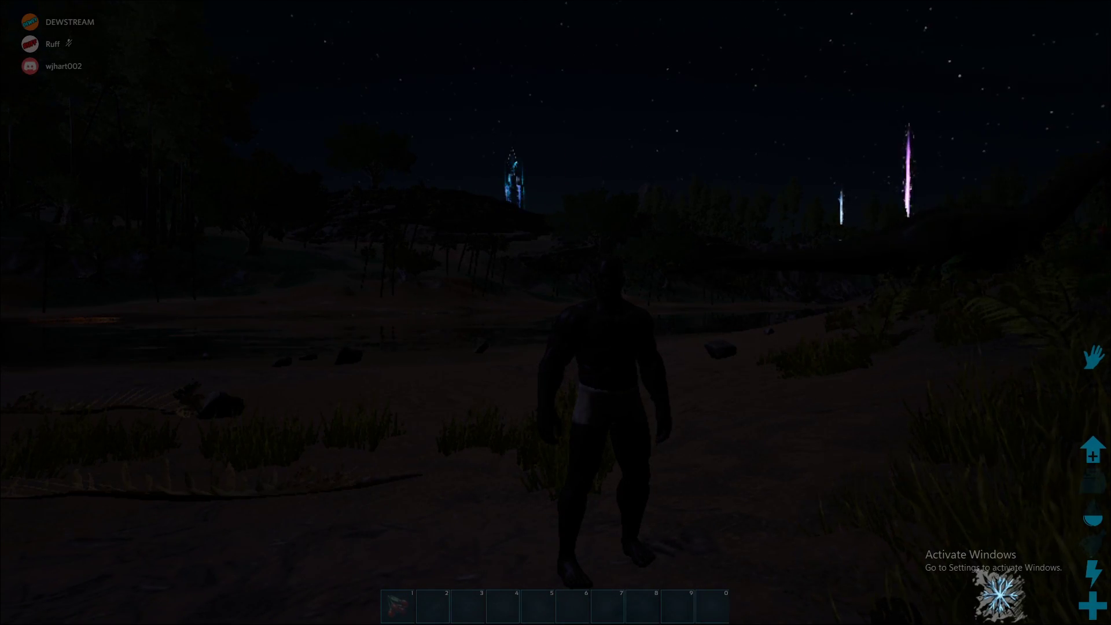
pyautogui.press('k')
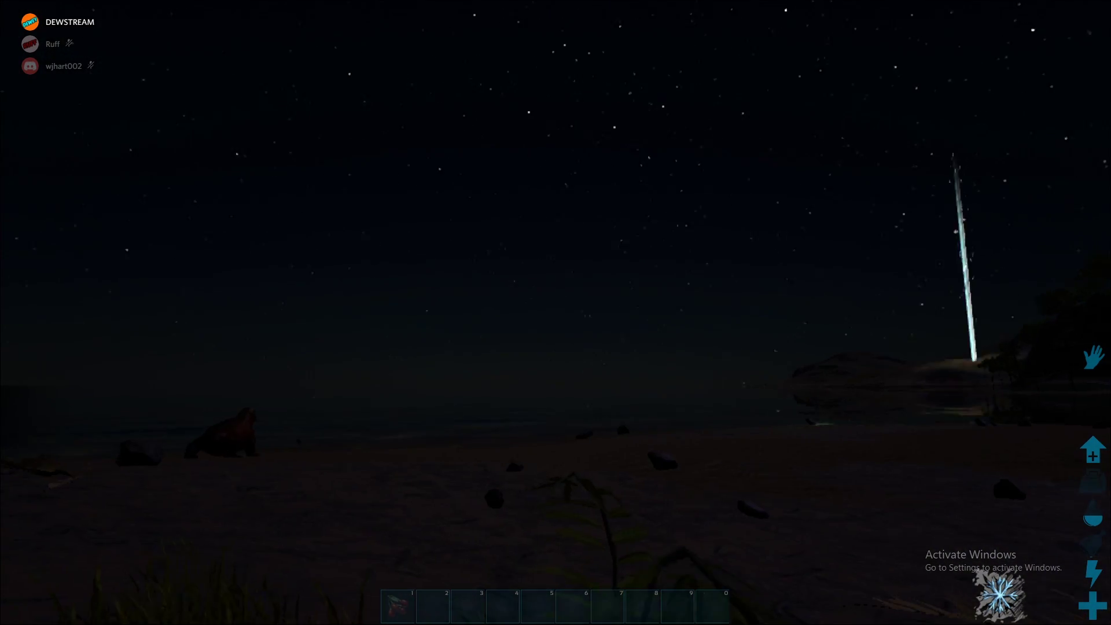
pyautogui.press('k')
pyautogui.press('Escape')
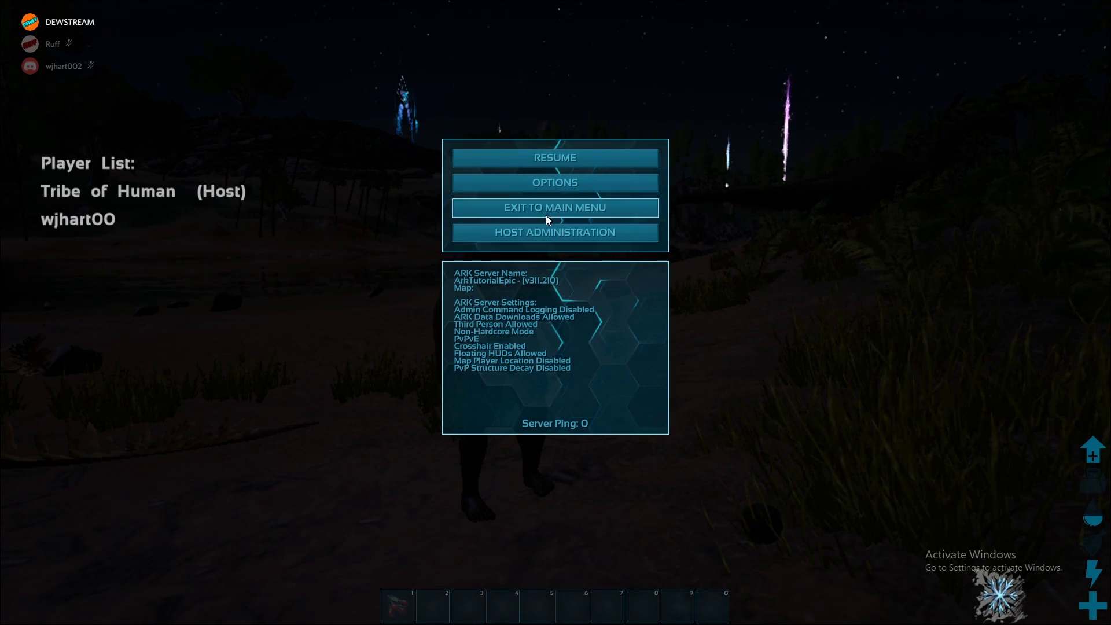
# In Host Administration, select and deselect the second connected player, then close the Admin Menu
pyautogui.click(544, 238)
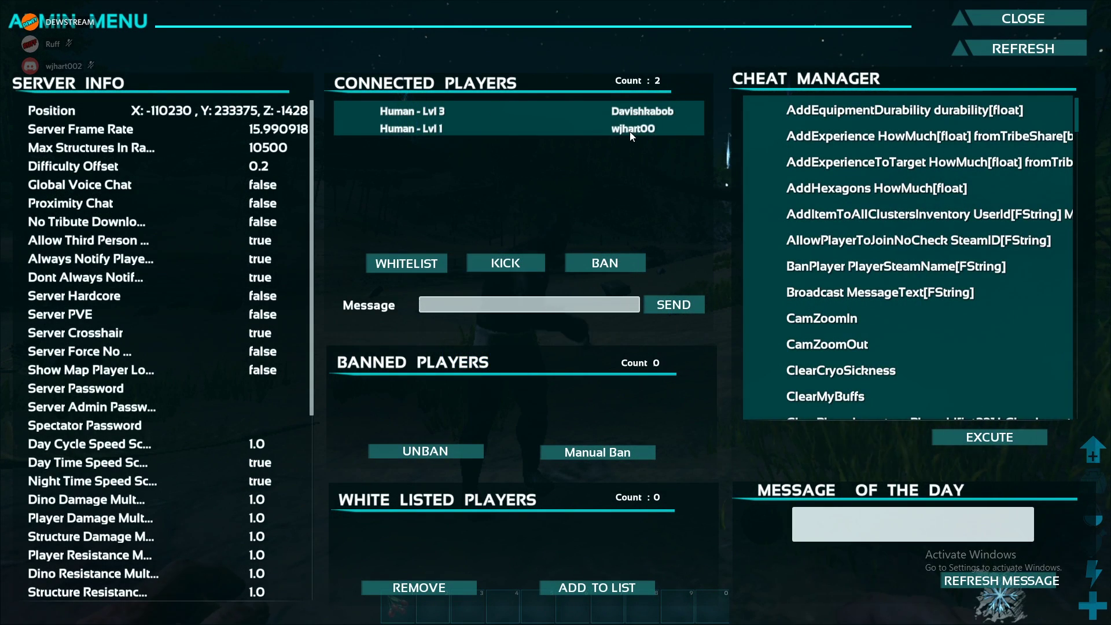
pyautogui.click(629, 131)
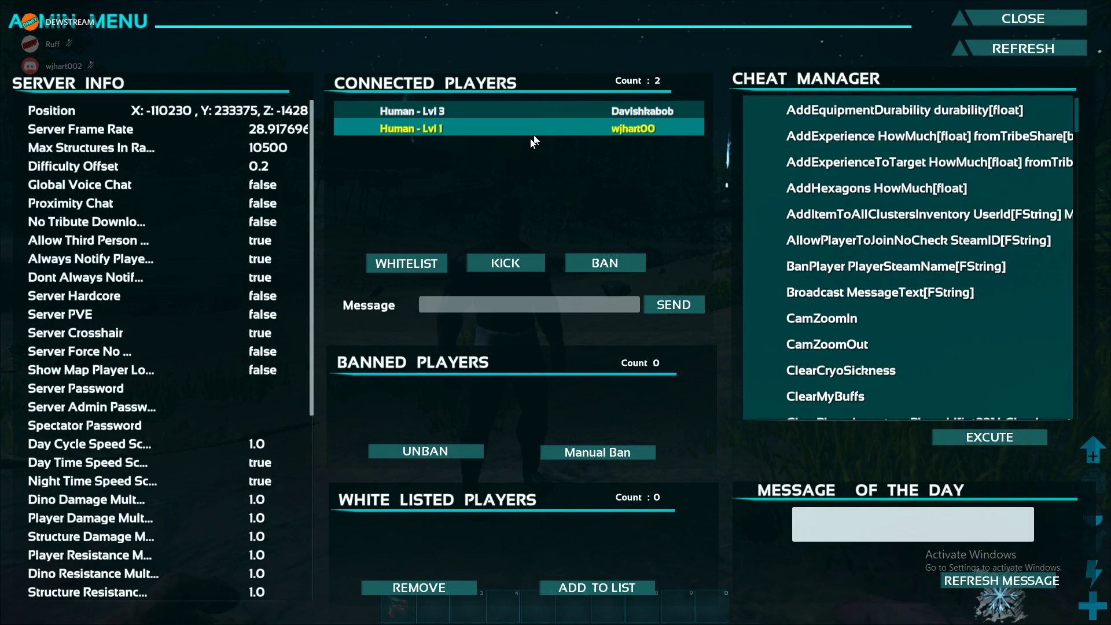
pyautogui.click(504, 271)
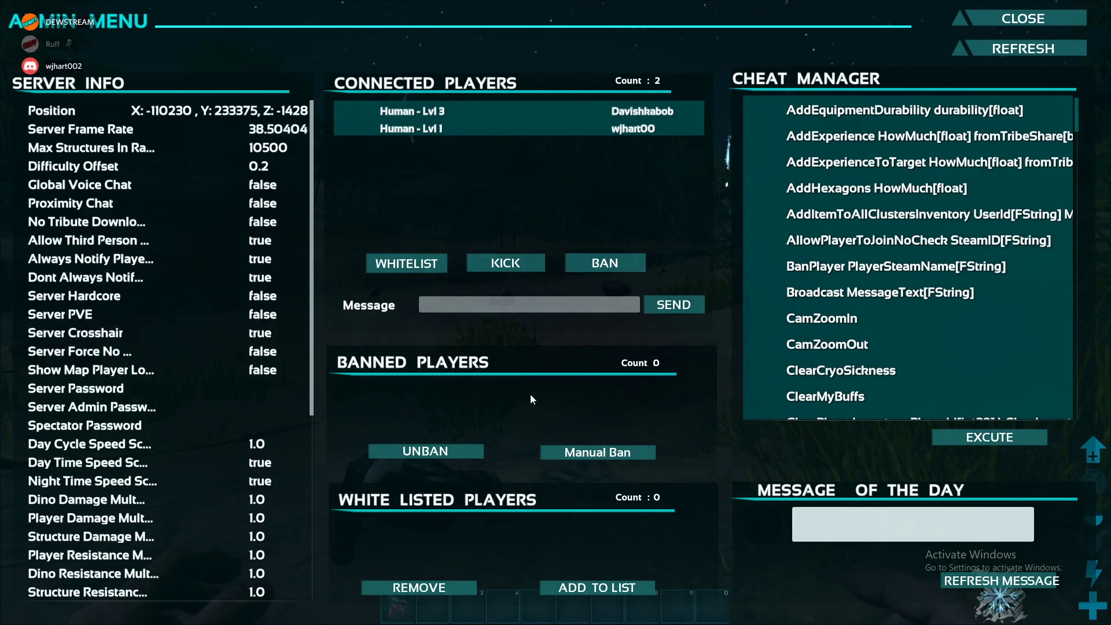
pyautogui.press('Escape')
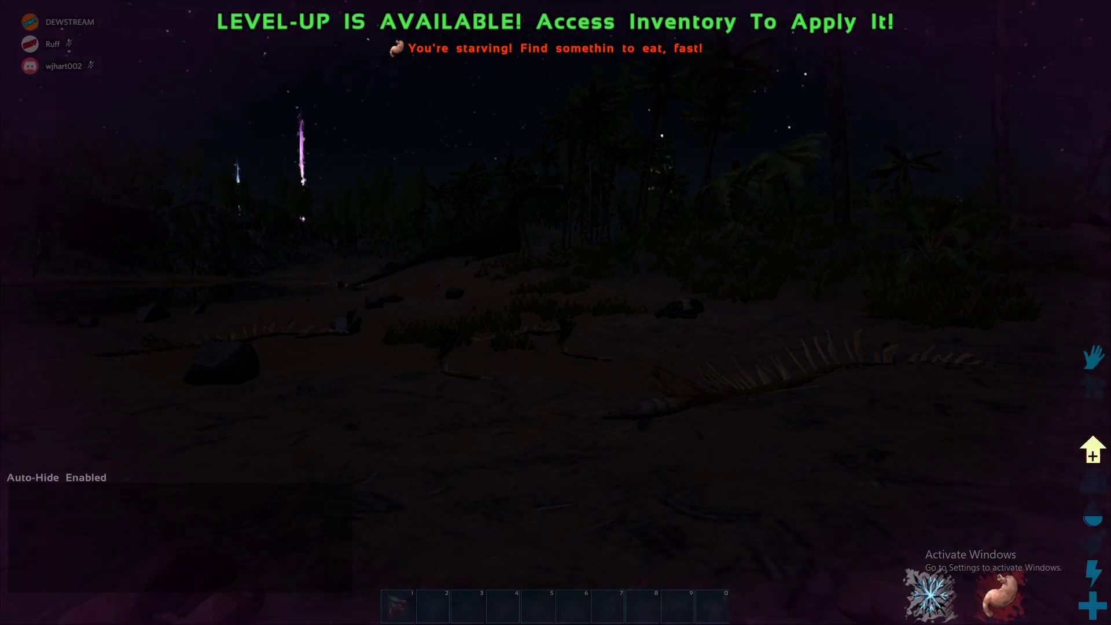
# Send 'hey' in global chat after briefly opening the console, then reopen the console
pyautogui.press('Tab')
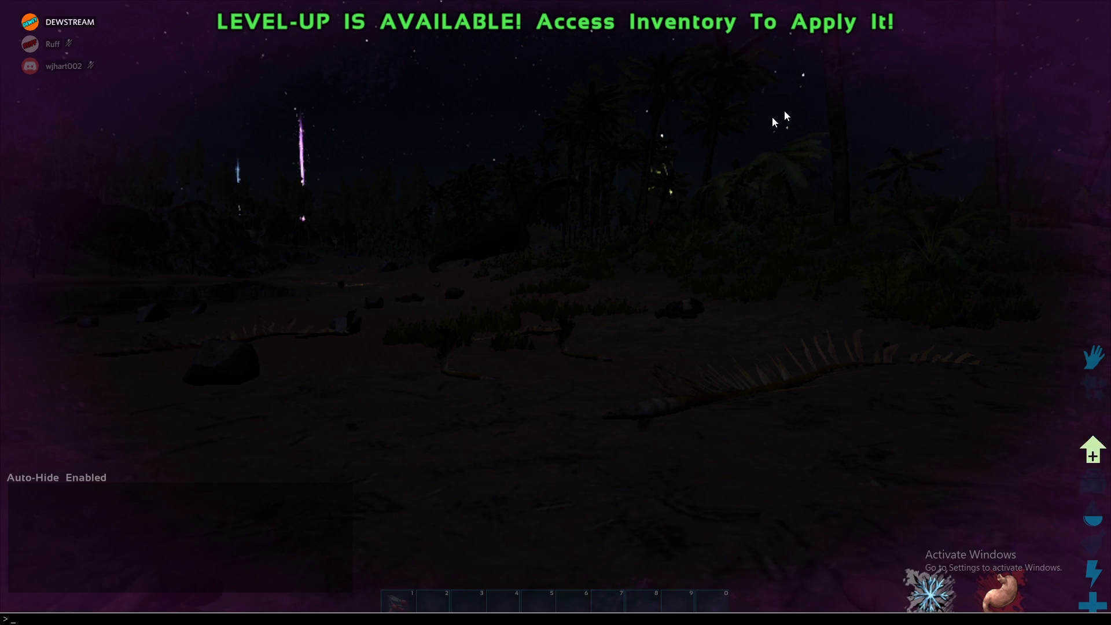
pyautogui.press('Escape')
pyautogui.press('Return')
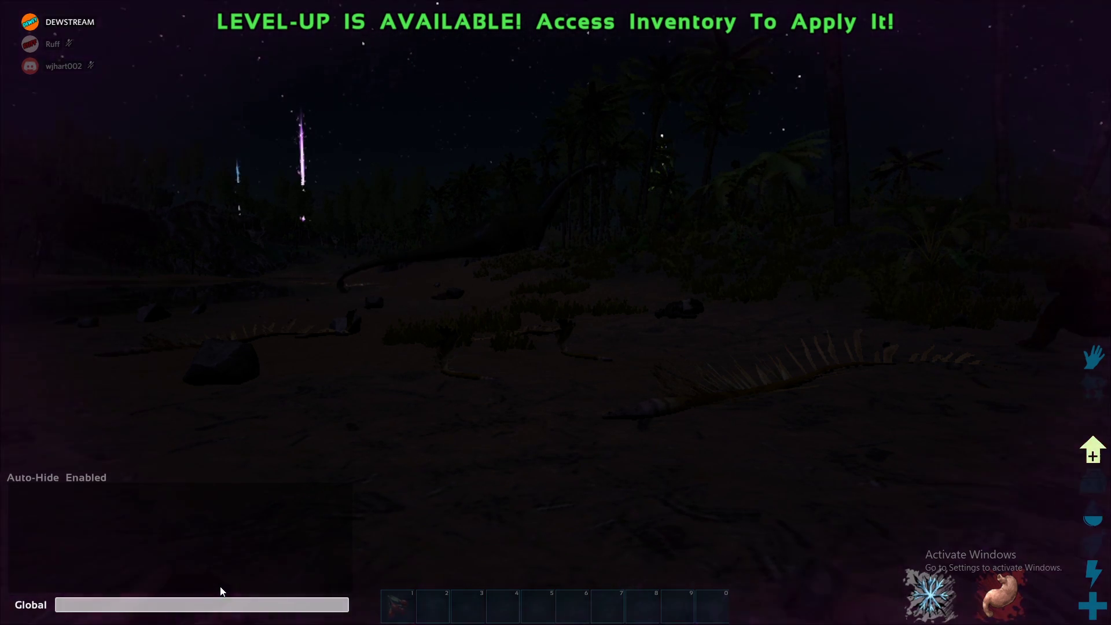
pyautogui.write('cey')
pyautogui.press('Return')
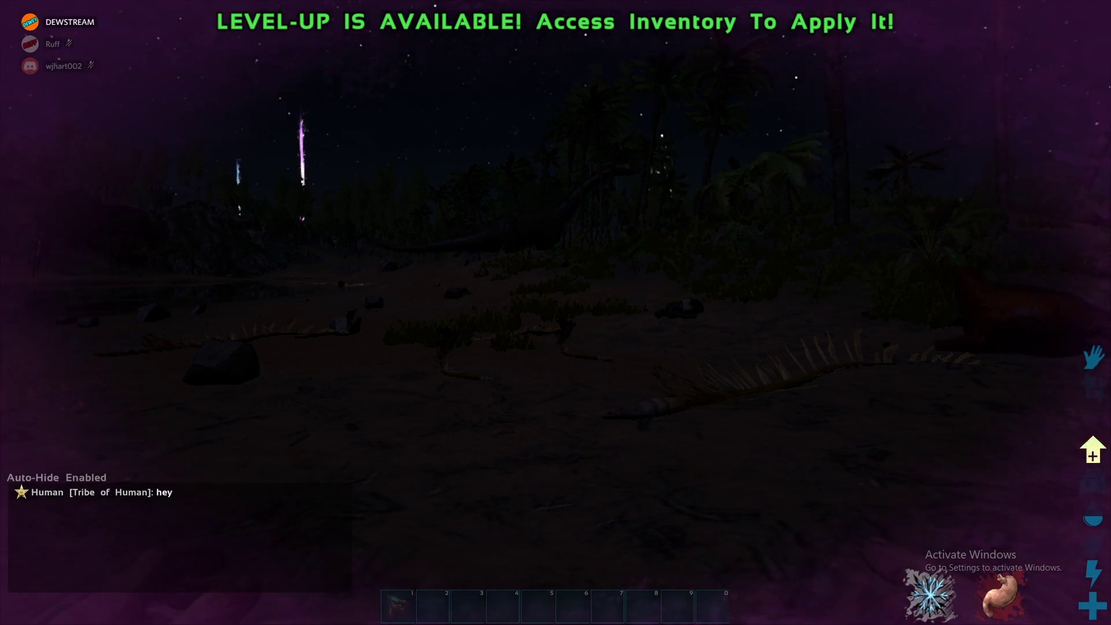
pyautogui.press('Tab')
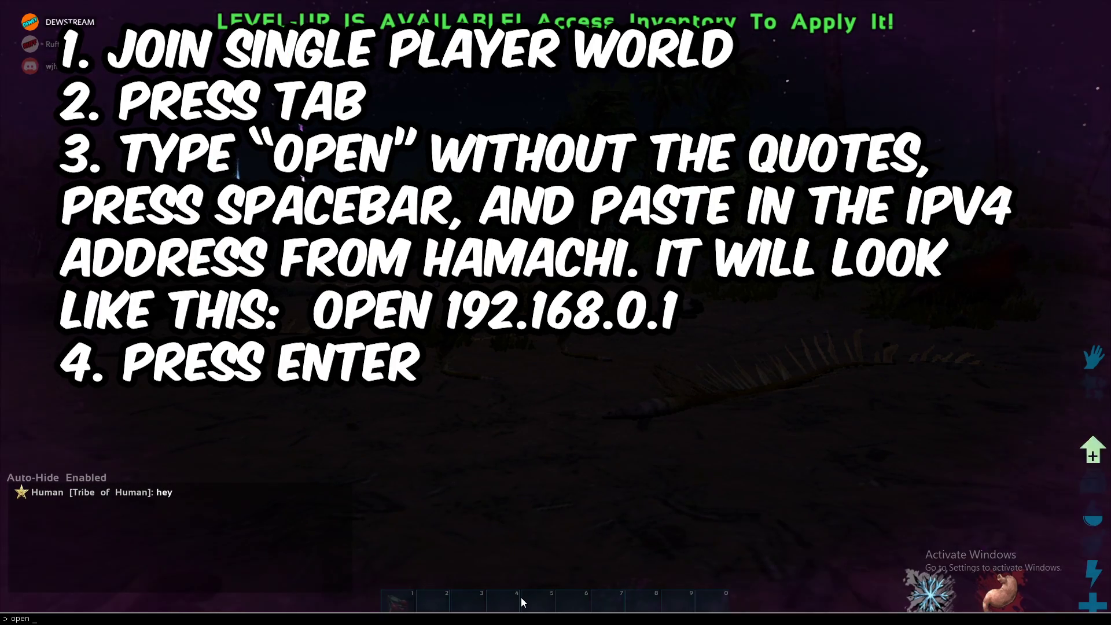
# Erase the half-typed 'open' from the console and close it without running anything
pyautogui.press('BackSpace')
pyautogui.press('BackSpace')
pyautogui.press('BackSpace')
pyautogui.press('Escape')
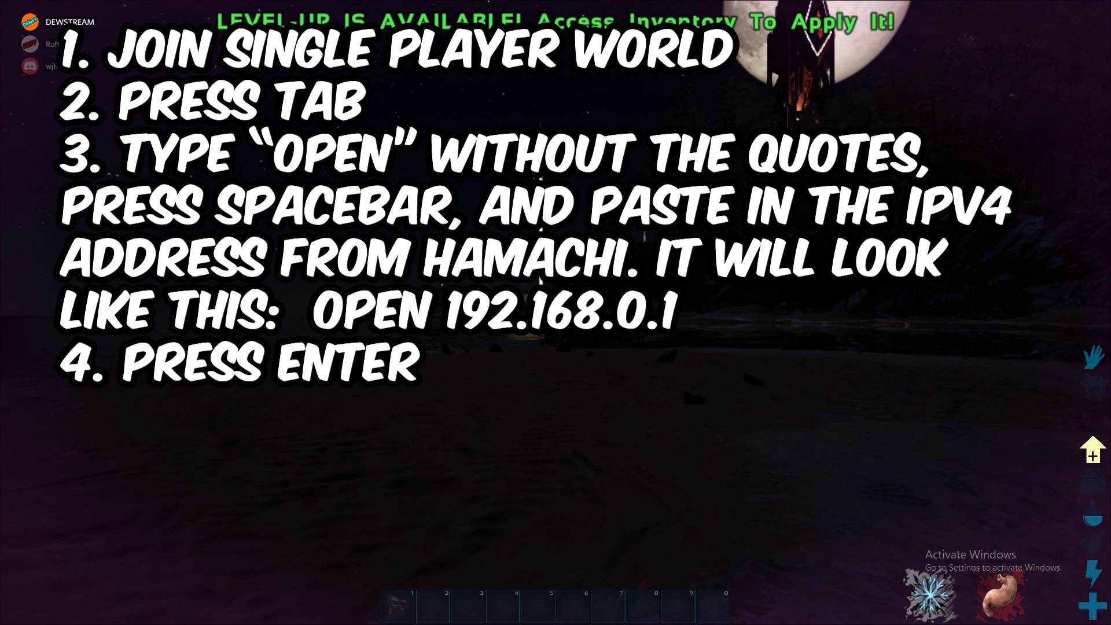